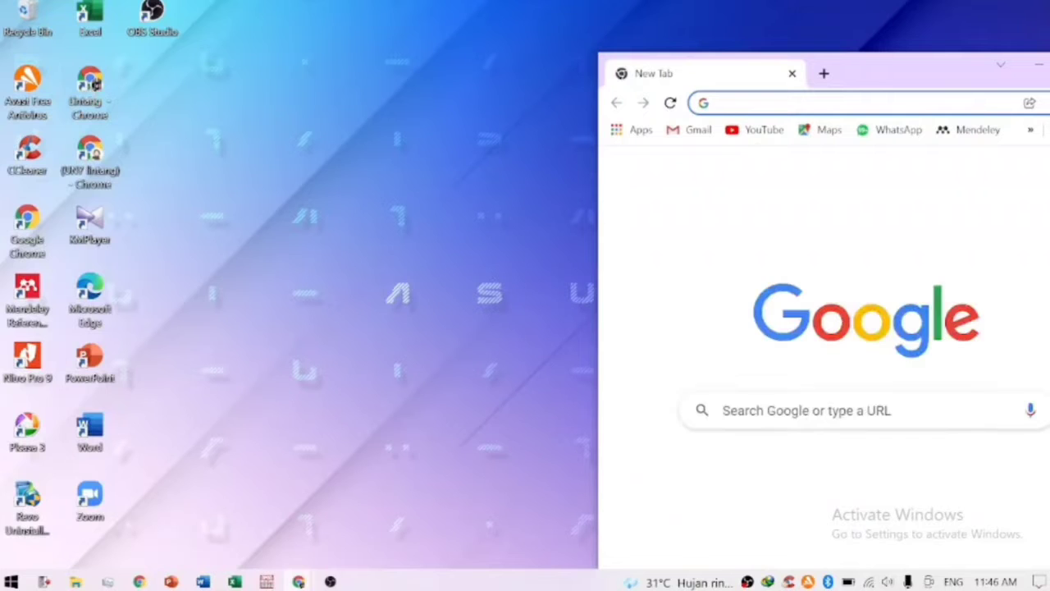
# - Open padlet.com in the maximised browser window and log in with the existing Google account
pyautogui.doubleClick(903, 73)
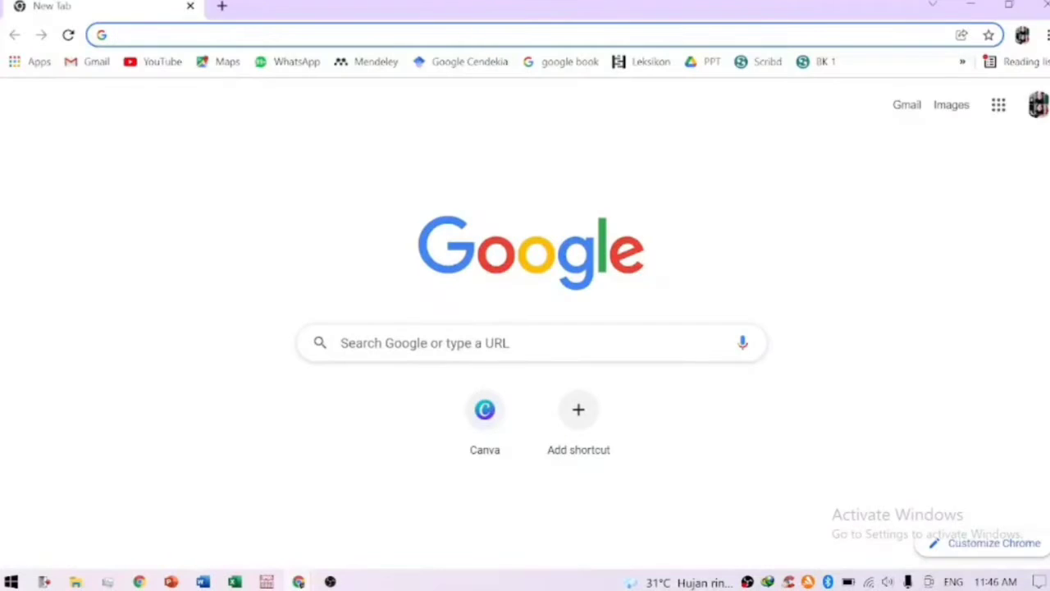
pyautogui.click(504, 34)
pyautogui.write('pad')
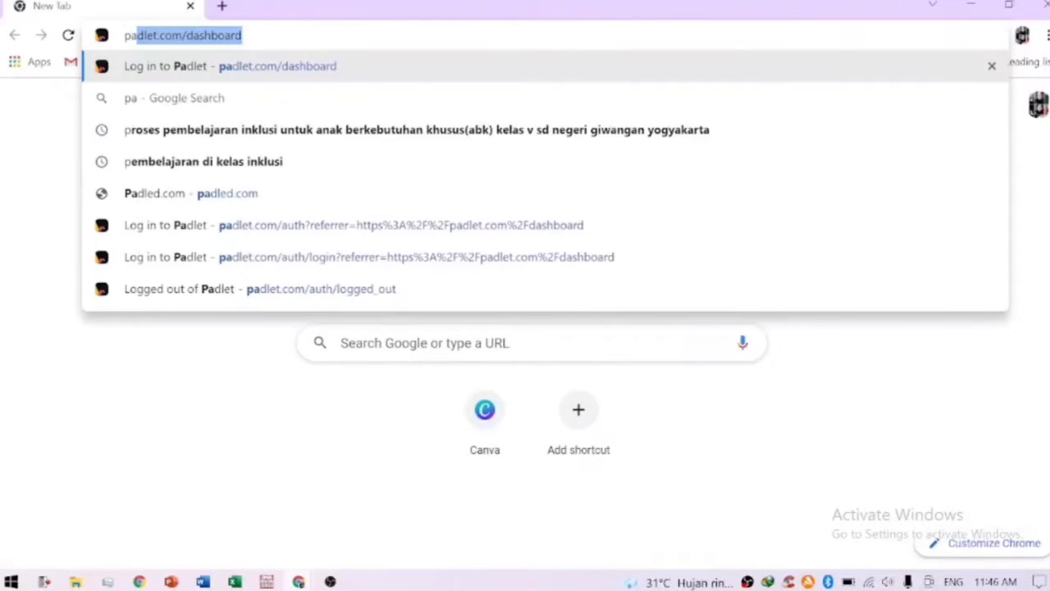
pyautogui.write('let.c')
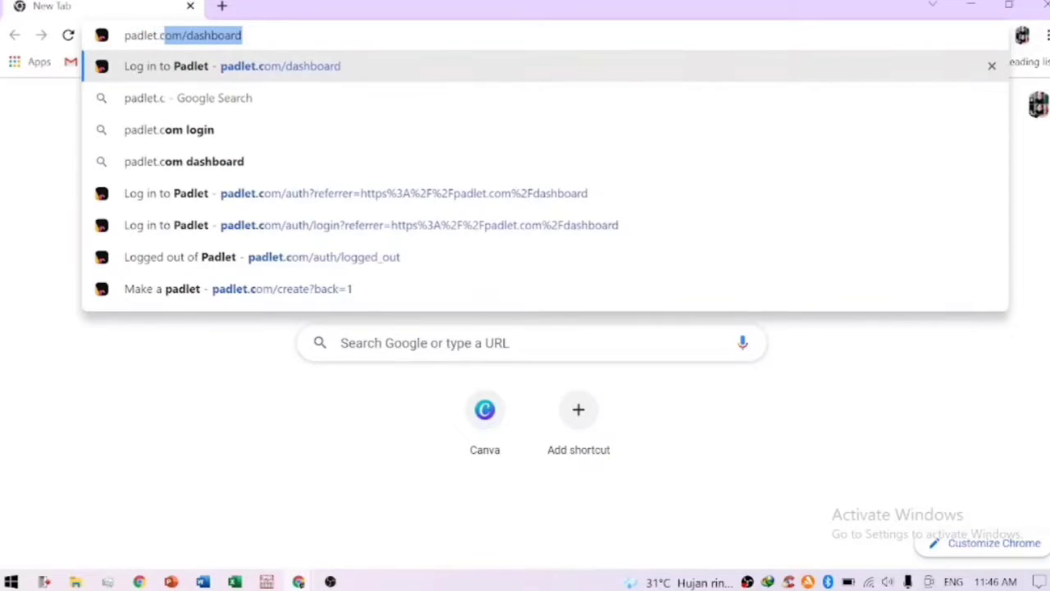
pyautogui.write('om')
pyautogui.press('Return')
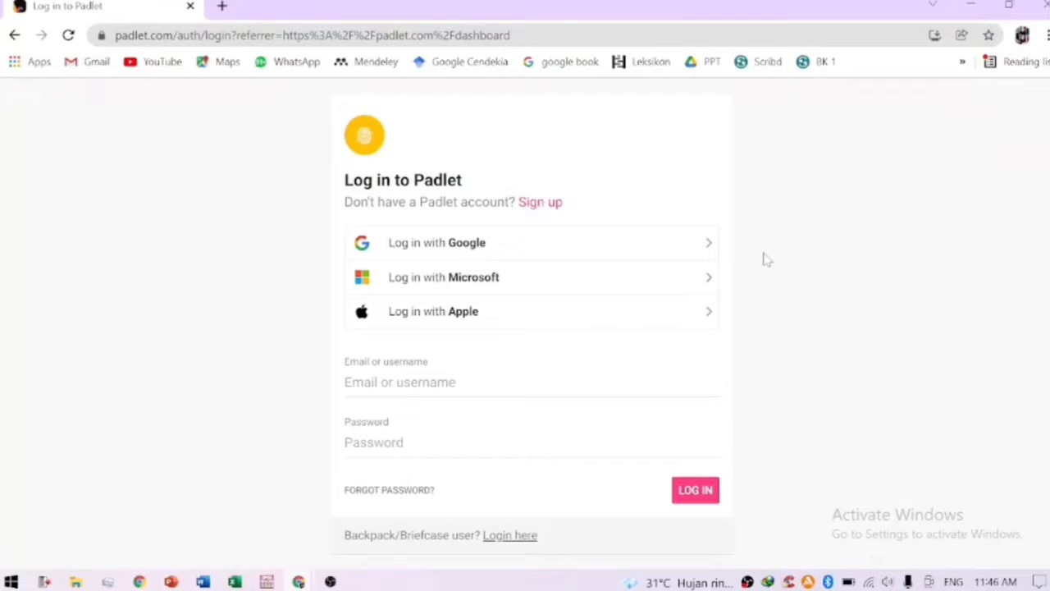
pyautogui.click(554, 244)
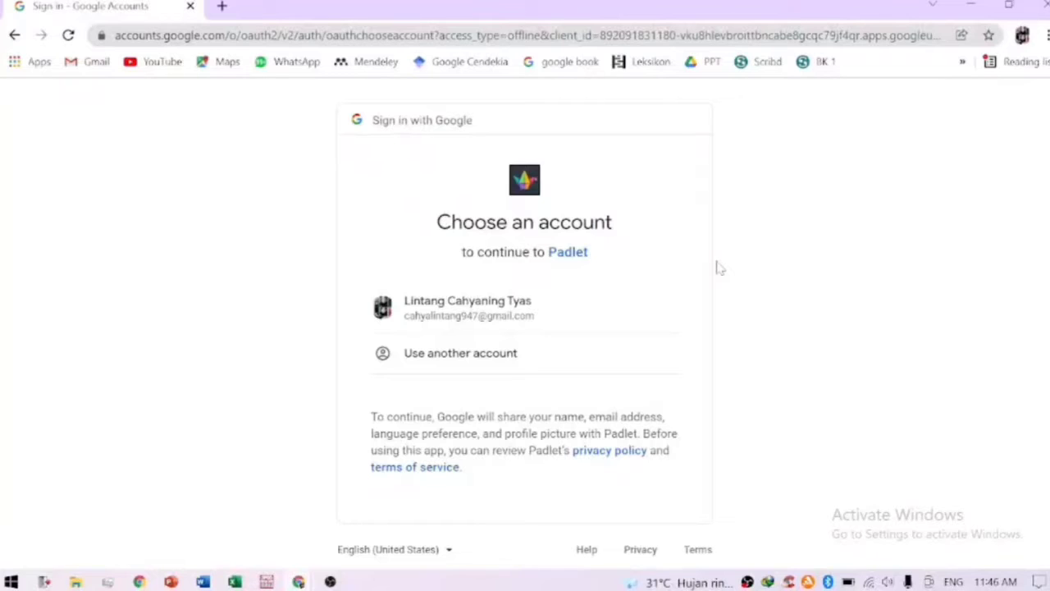
pyautogui.click(530, 316)
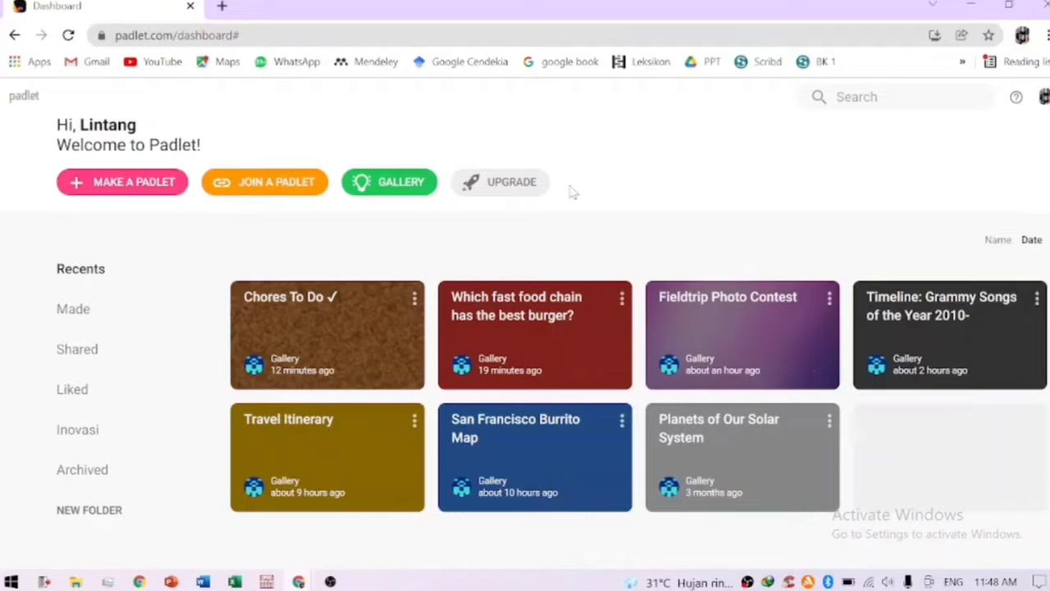
# - Make a new blank padlet using the Canvas layout
pyautogui.click(153, 184)
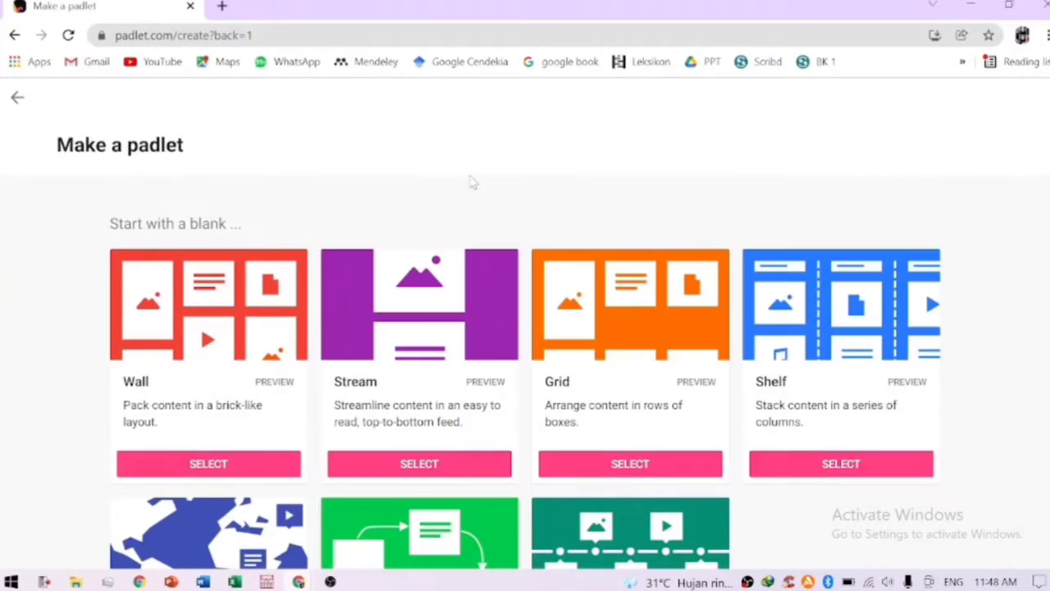
pyautogui.scroll(-2, 775, 237)
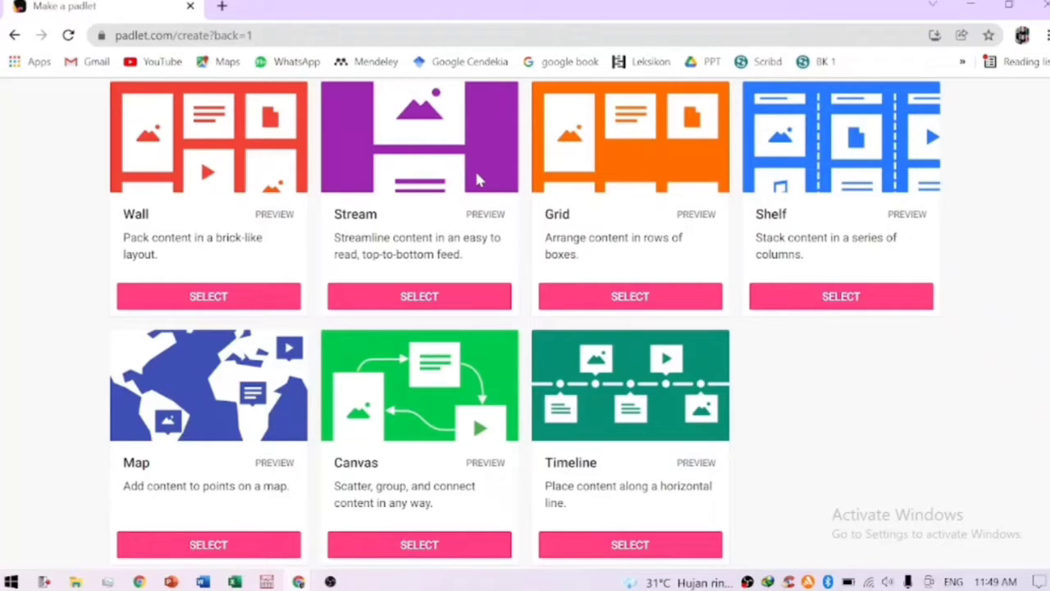
pyautogui.scroll(-1, 723, 271)
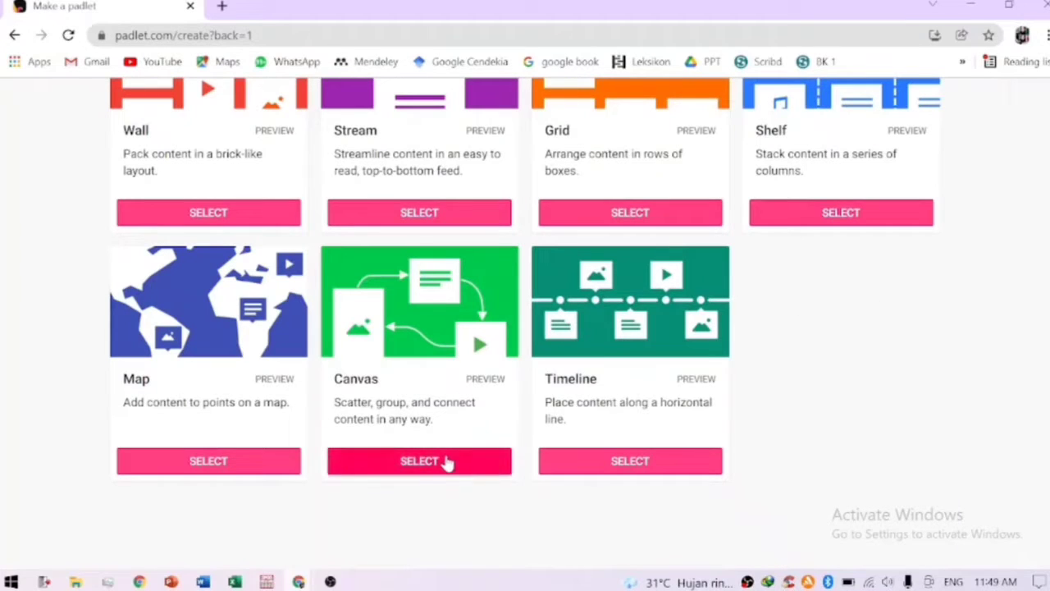
pyautogui.click(447, 462)
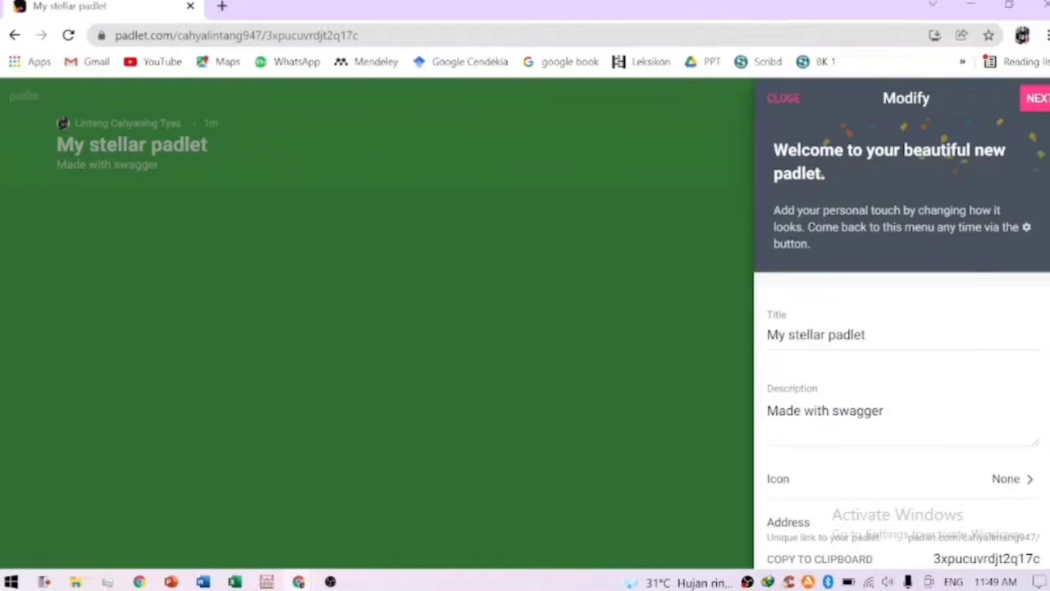
# - Replace the new padlet's title with "Kelas 3A PGSD"
pyautogui.scroll(-5, 1008, 490)
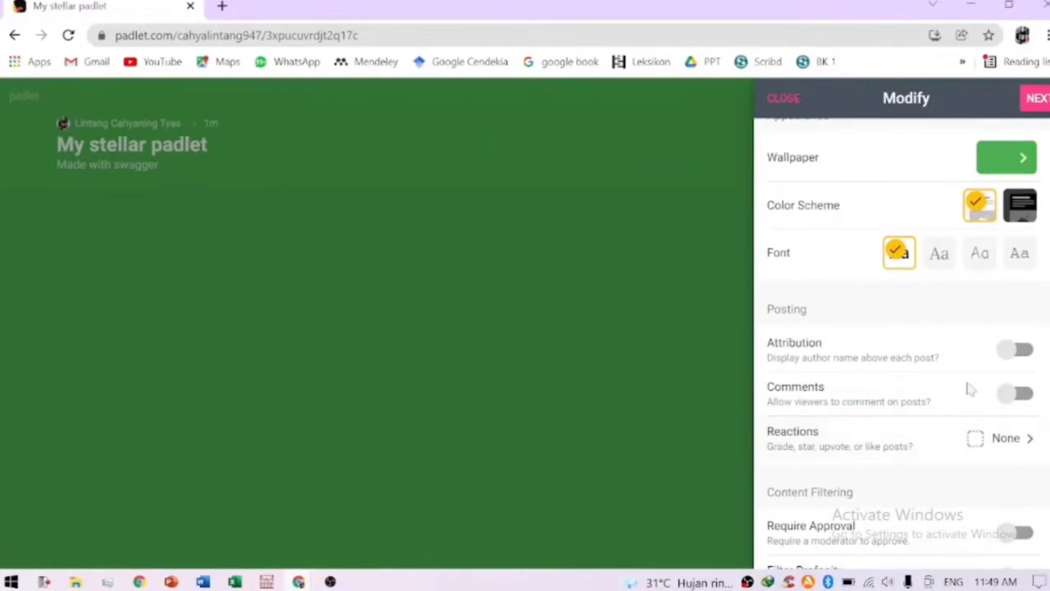
pyautogui.scroll(5, 970, 369)
pyautogui.moveTo(868, 336); pyautogui.dragTo(759, 335)
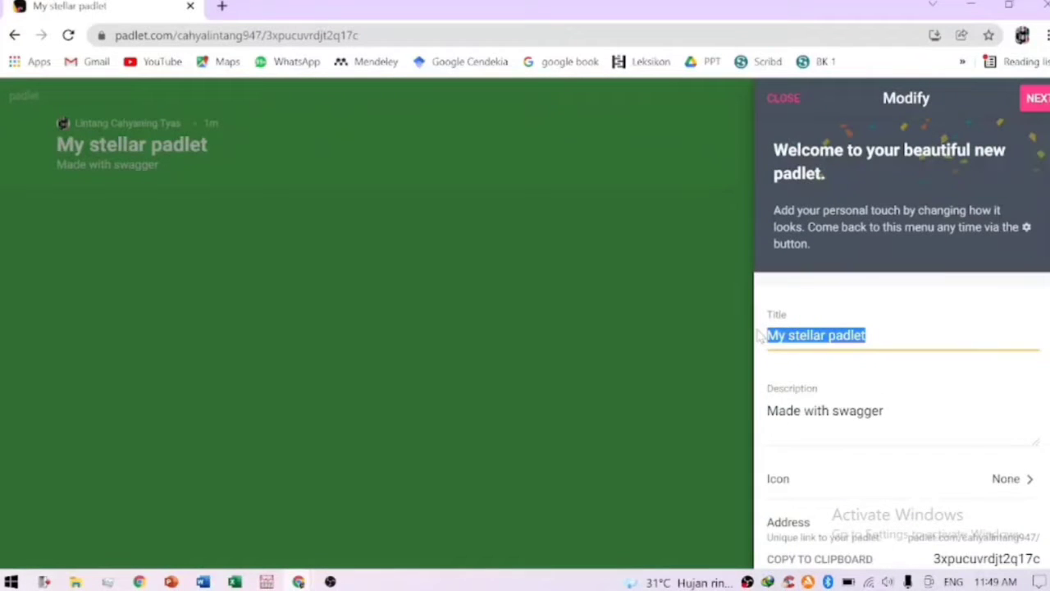
pyautogui.write('K')
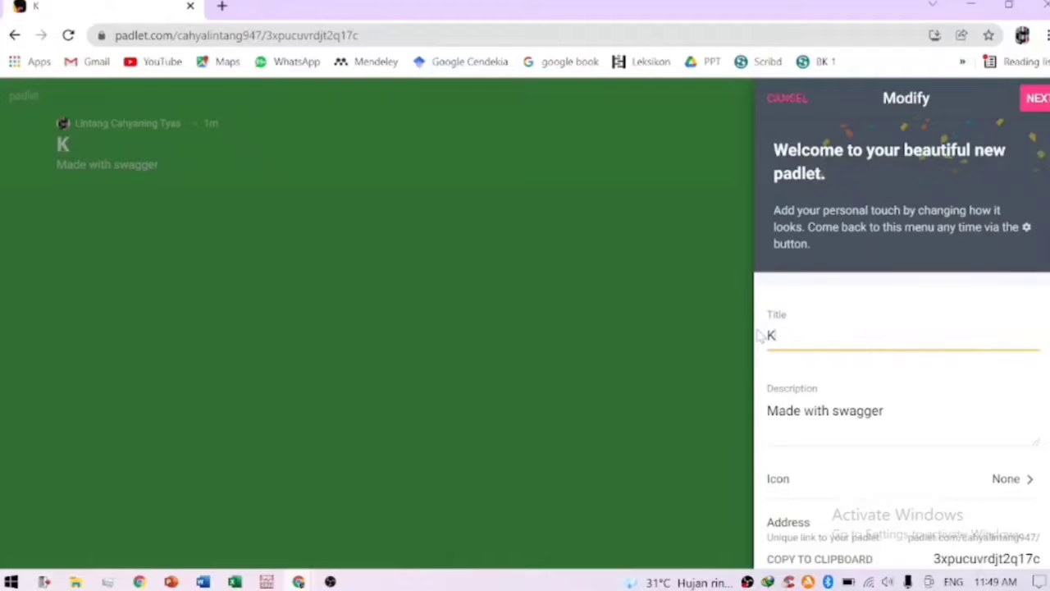
pyautogui.write('elas 3')
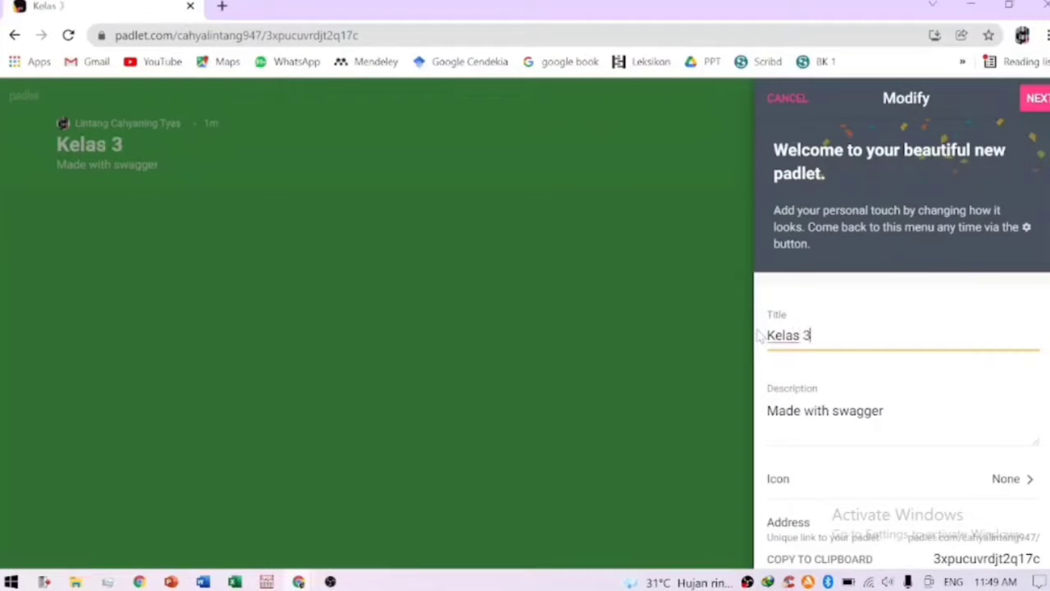
pyautogui.write('A PGSD')
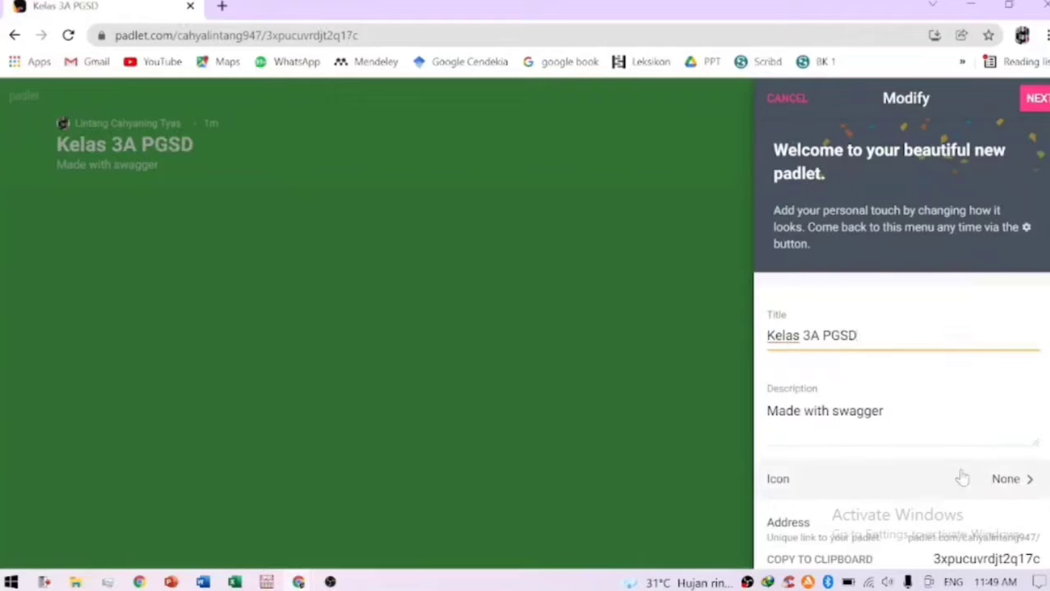
# - Replace the padlet's description with "Psikologi Pendidikan"
pyautogui.click(935, 413)
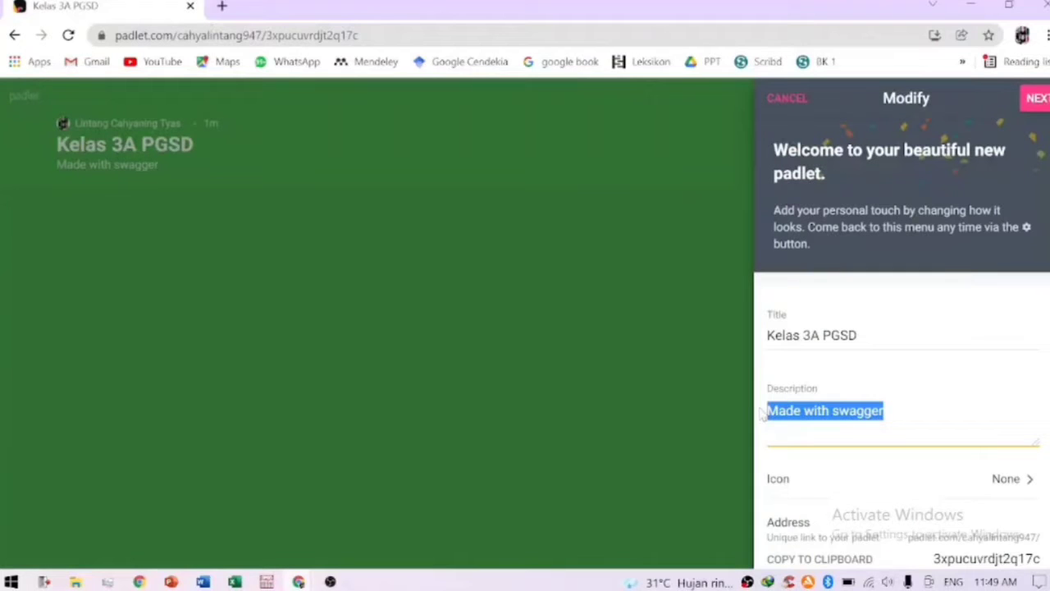
pyautogui.write('P')
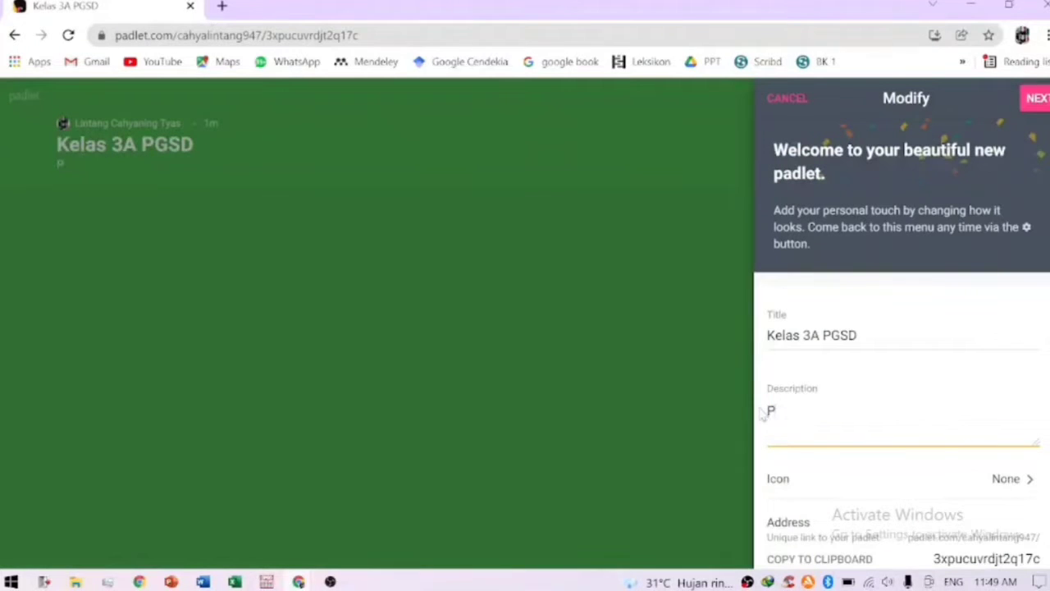
pyautogui.write('sikologi Pe')
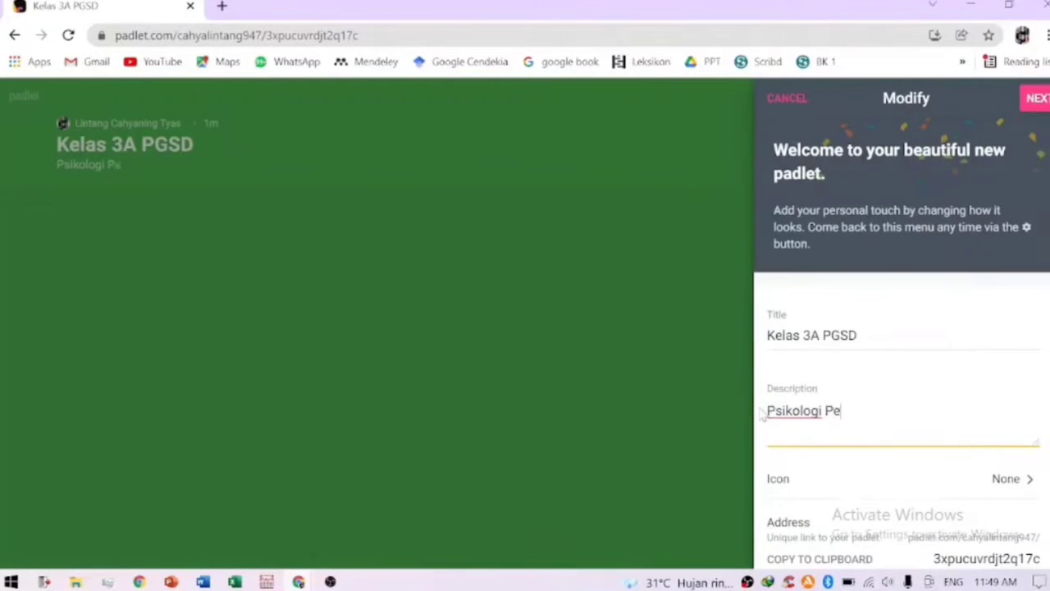
pyautogui.write('ndidikan')
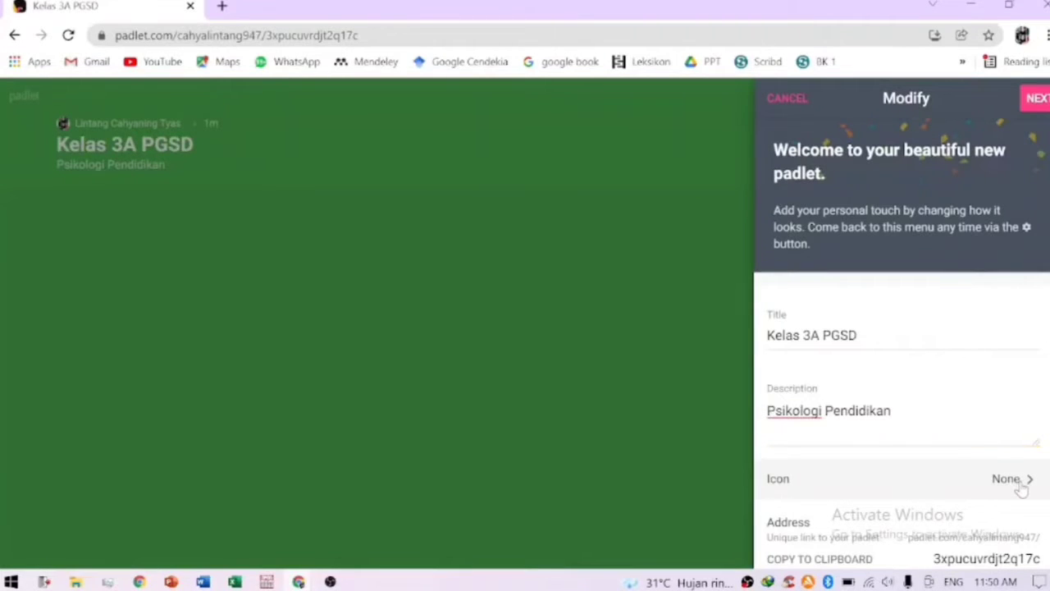
# - Set the padlet's icon to the red heart with yellow sparkles from the Symbols emojis
pyautogui.click(1022, 485)
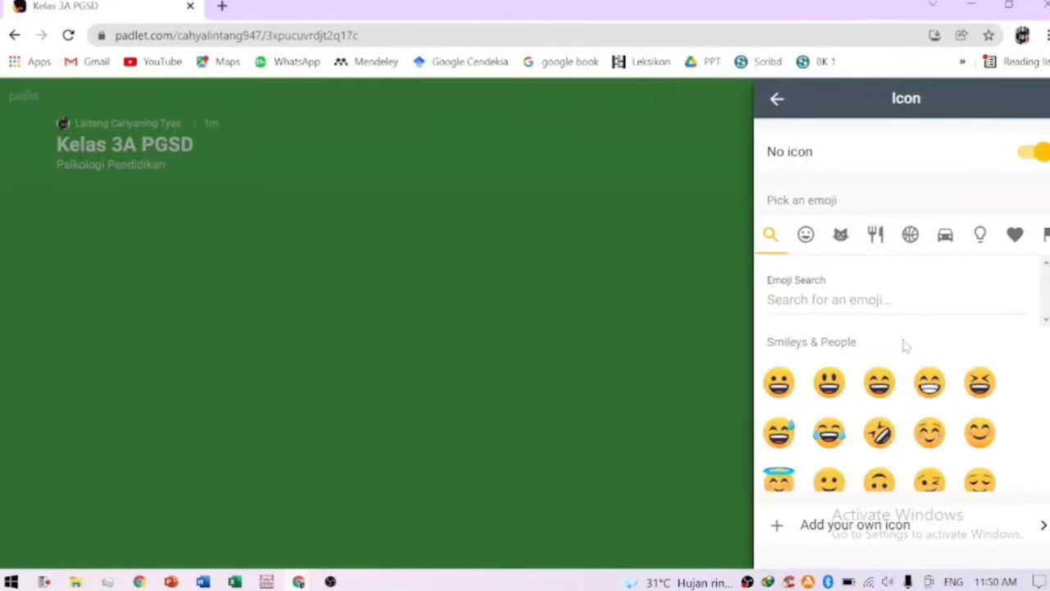
pyautogui.click(1014, 236)
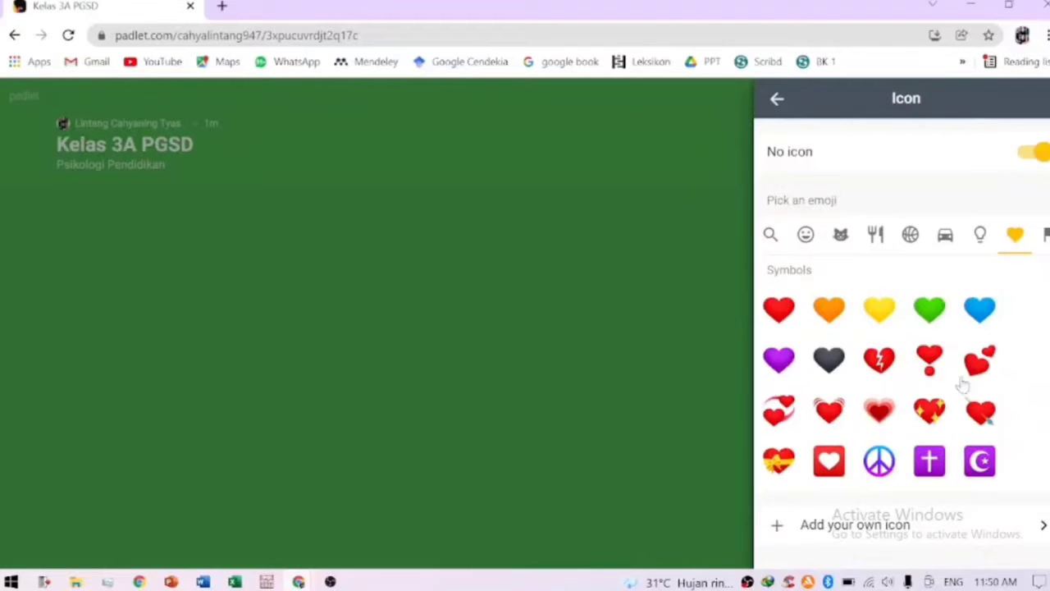
pyautogui.click(931, 410)
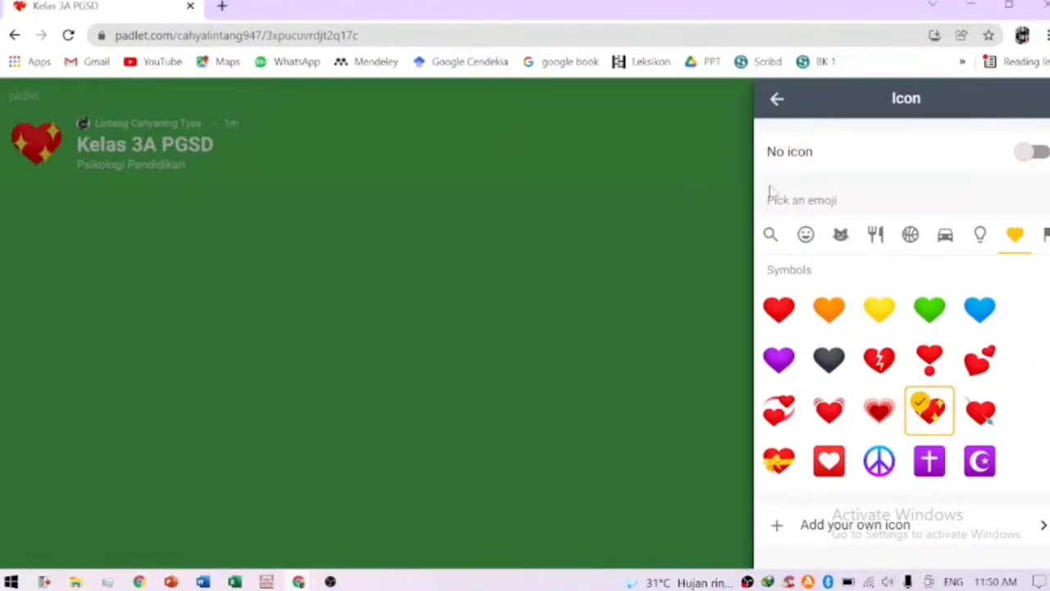
pyautogui.click(777, 99)
# - Change the ending of the padlet's unique link address to "PsikologiPendidikan3A"
pyautogui.scroll(-5, 884, 300)
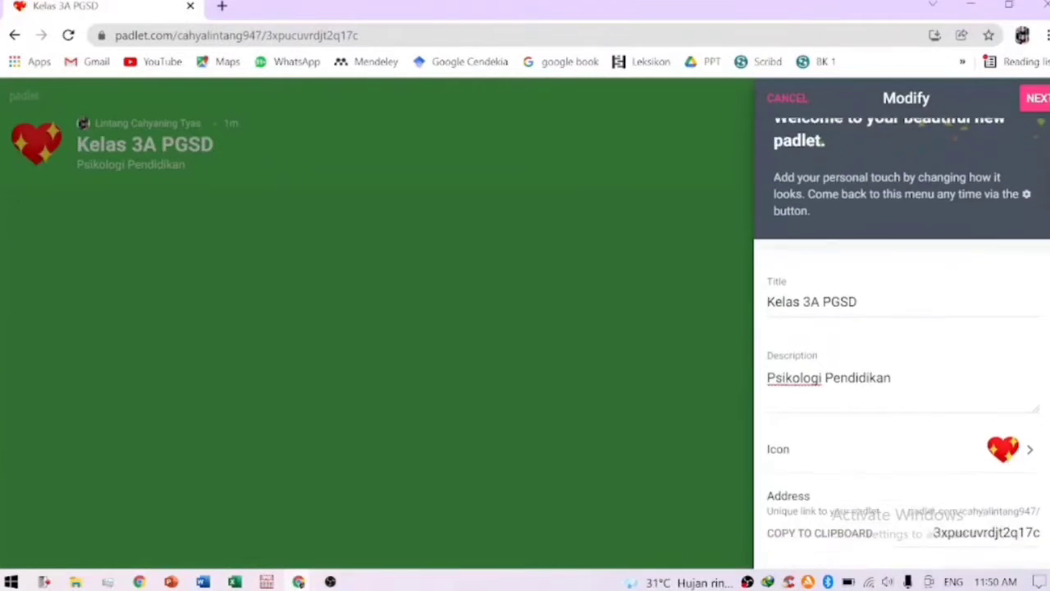
pyautogui.moveTo(1039, 314); pyautogui.dragTo(933, 314)
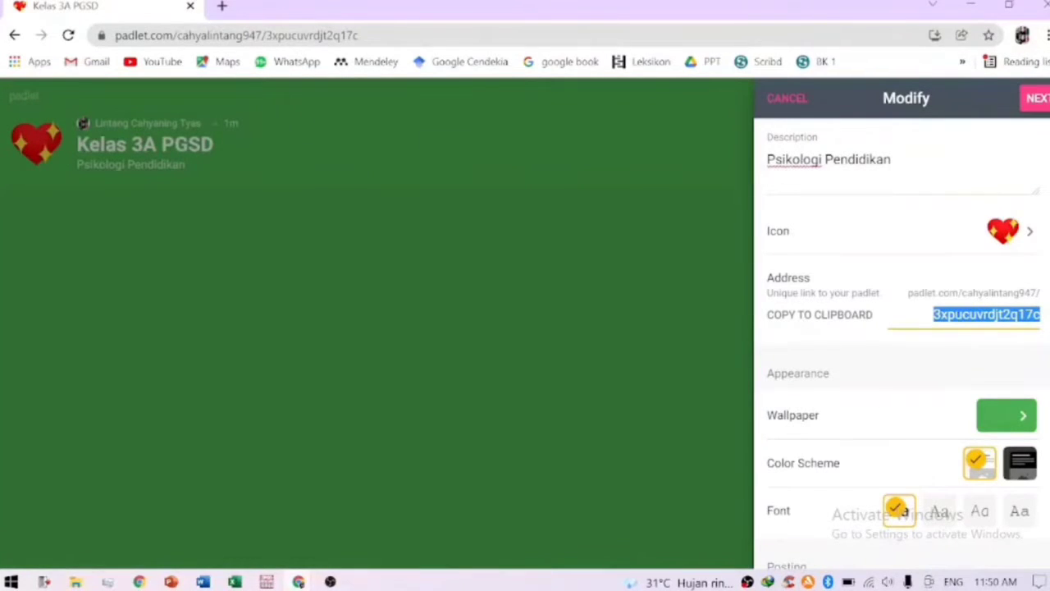
pyautogui.write('PsikologiPendidikan3A')
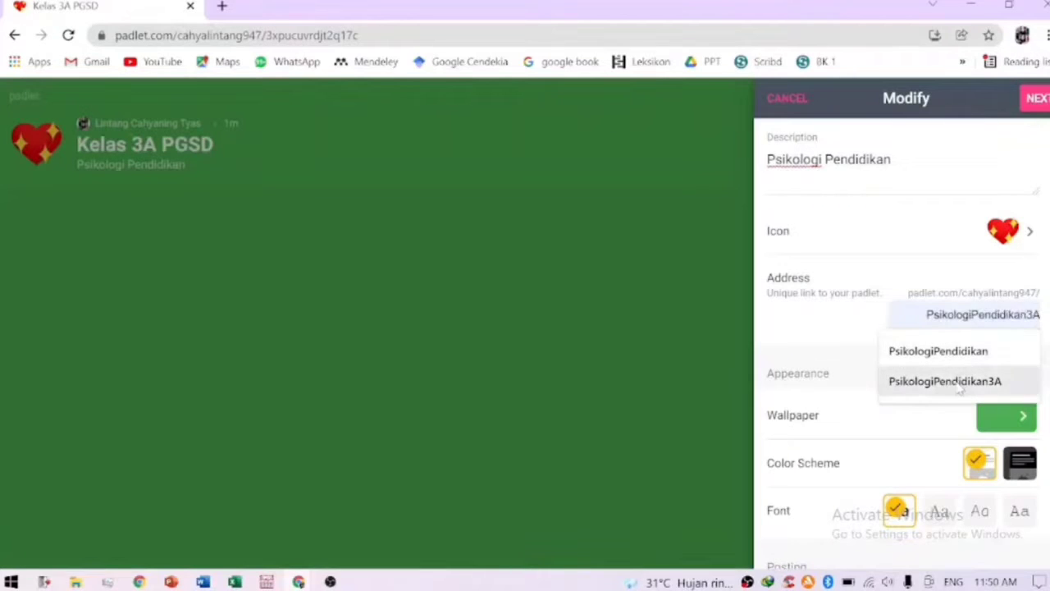
pyautogui.click(956, 382)
# - Set the padlet's wallpaper to the "Home by 7" picture and return to the main padlet settings
pyautogui.click(1021, 428)
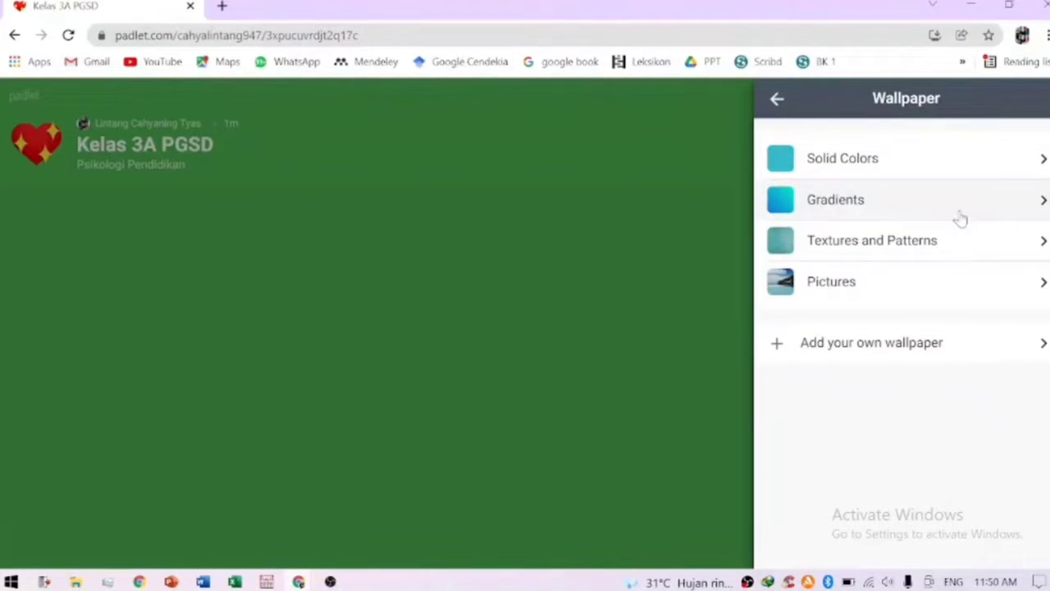
pyautogui.click(1045, 290)
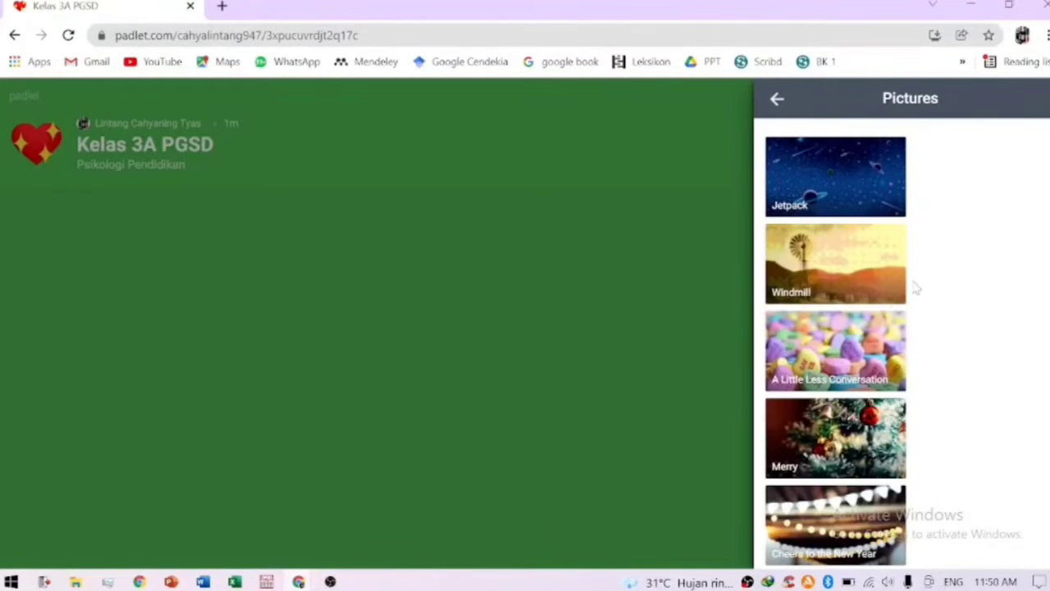
pyautogui.scroll(-6, 882, 324)
pyautogui.scroll(-10, 917, 303)
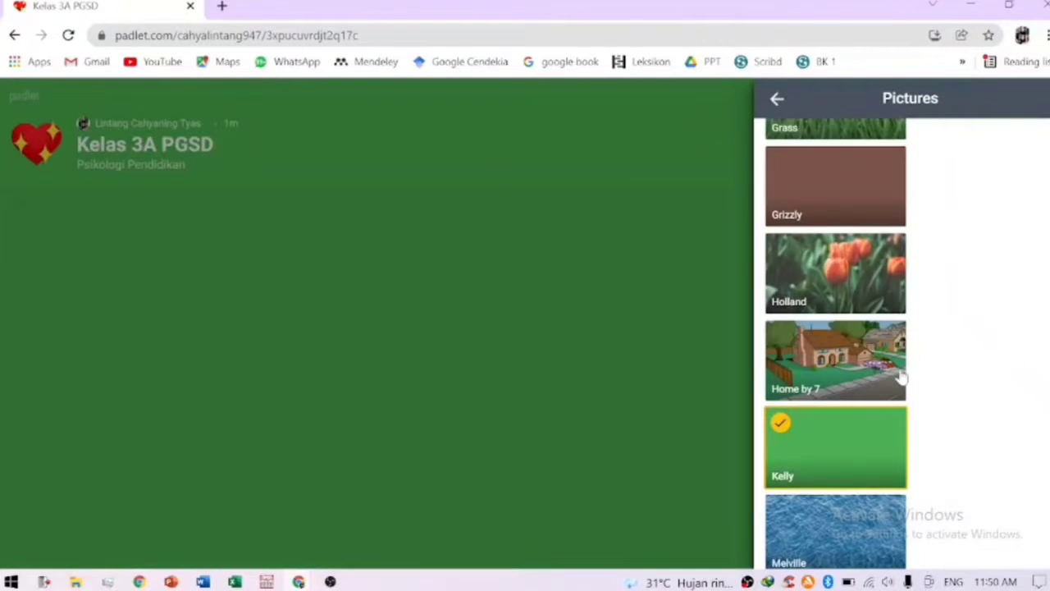
pyautogui.click(849, 366)
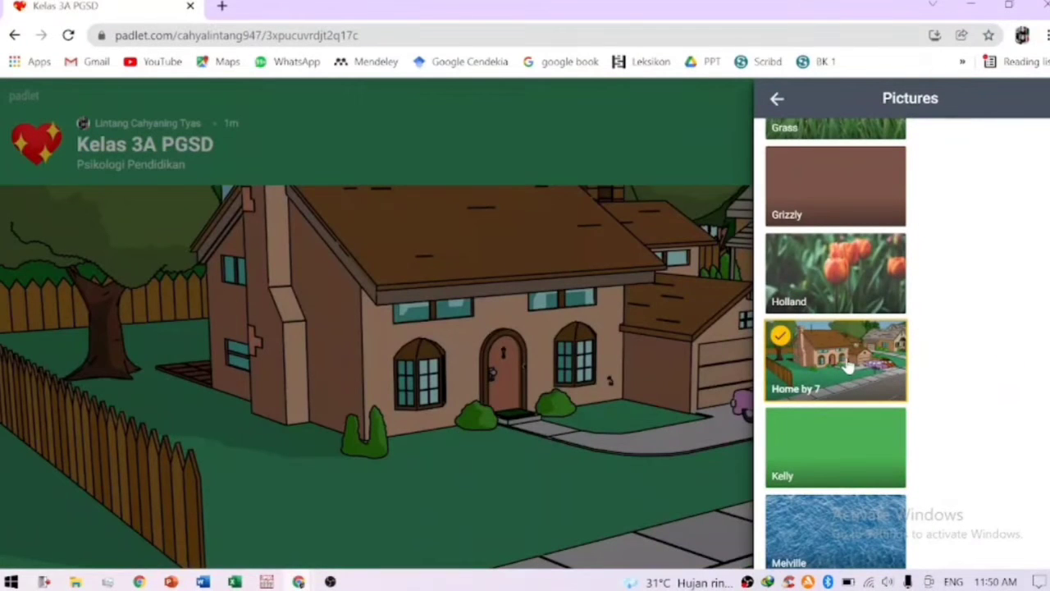
pyautogui.click(777, 97)
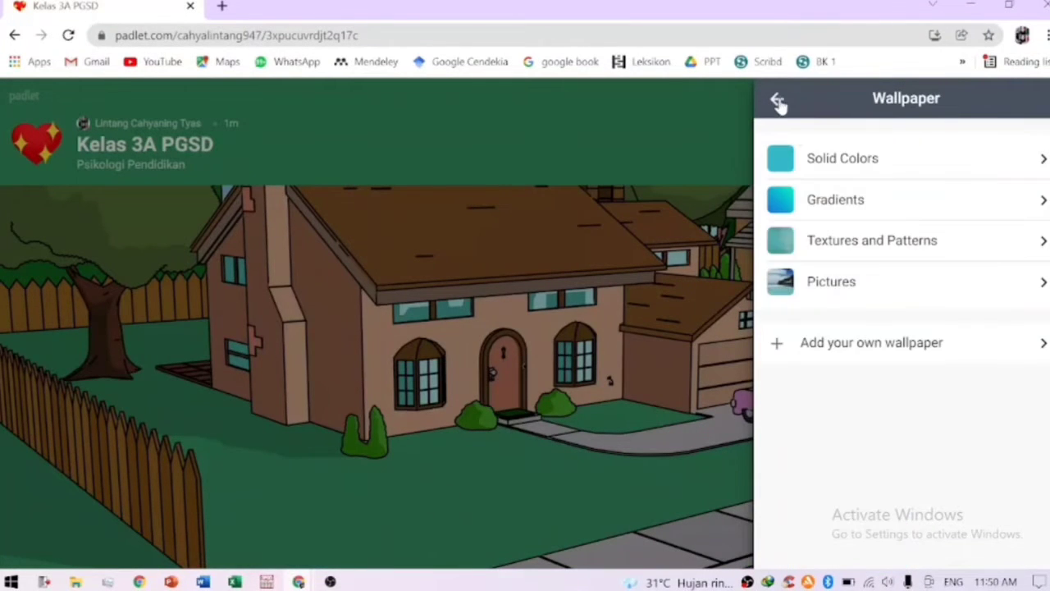
pyautogui.click(779, 98)
# - Try the alternative fonts for the padlet and settle on the third, handwriting-like one
pyautogui.scroll(-3, 952, 349)
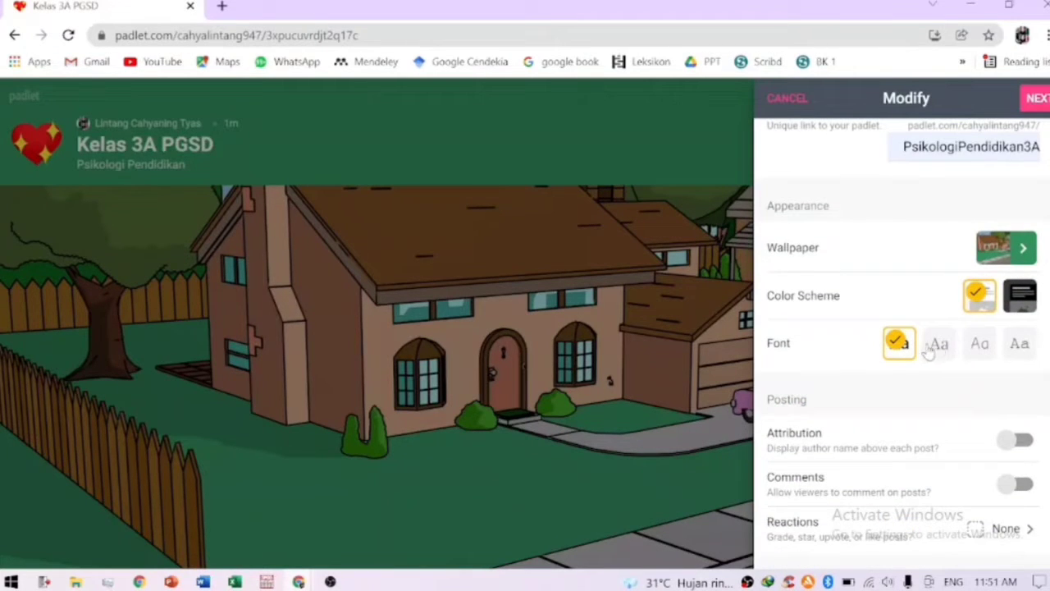
pyautogui.click(940, 345)
pyautogui.click(979, 344)
pyautogui.click(1020, 344)
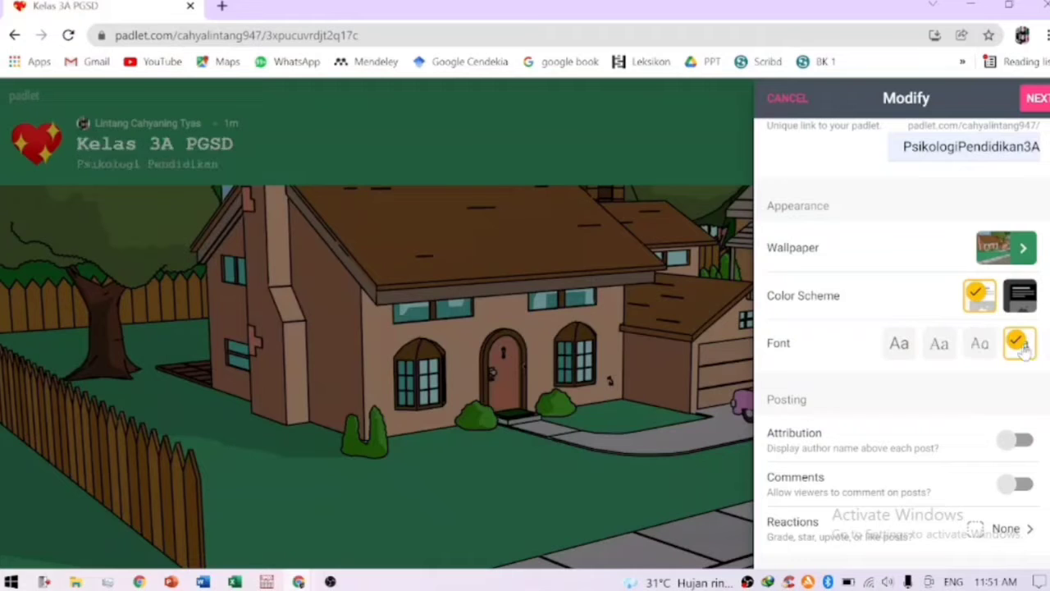
pyautogui.click(979, 343)
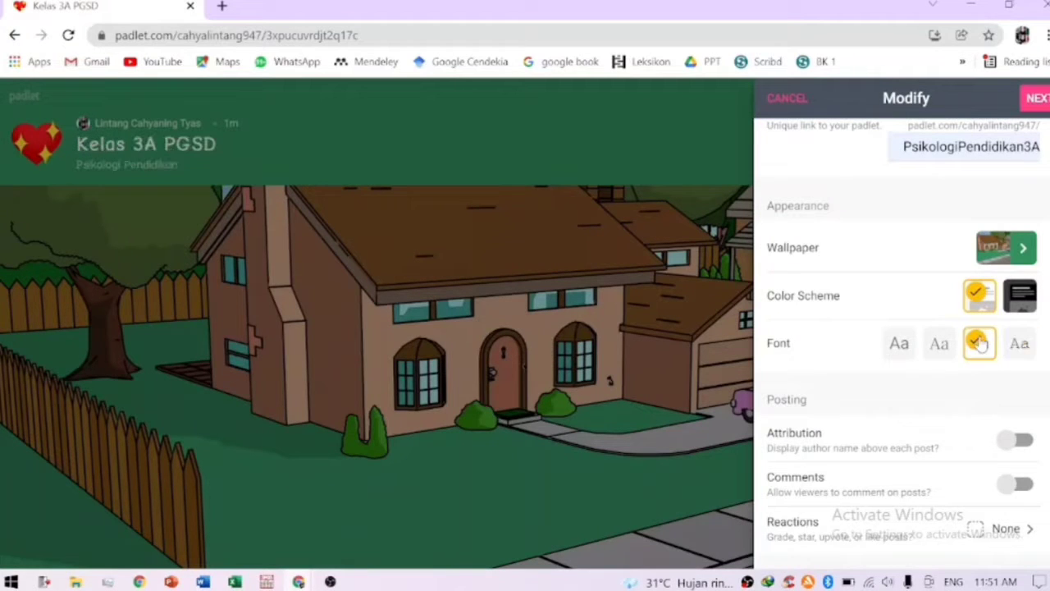
# - Turn on Attribution so the author name is displayed above each post
pyautogui.scroll(-2, 903, 329)
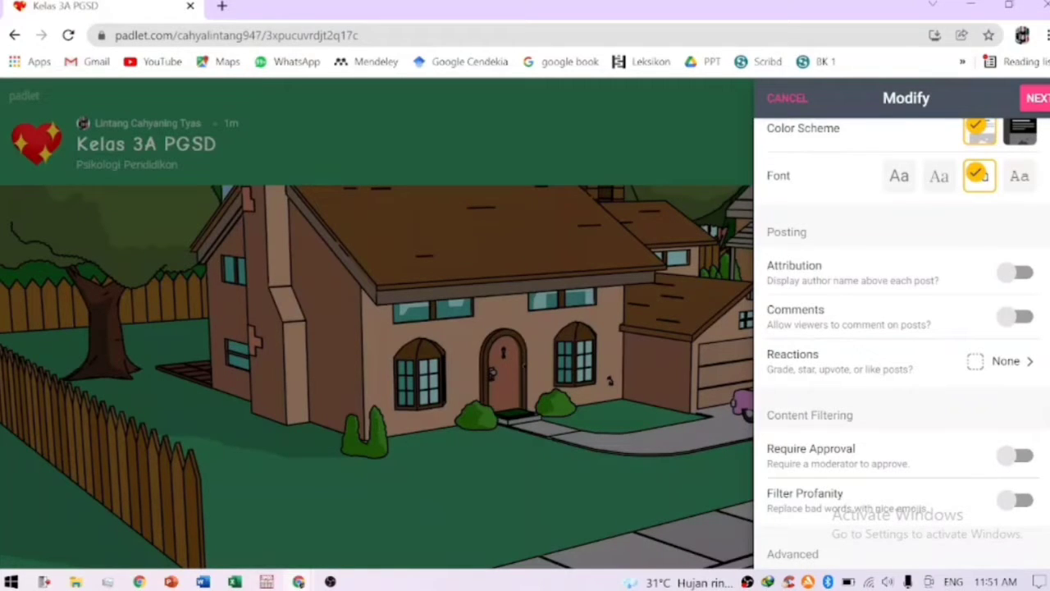
pyautogui.click(1024, 277)
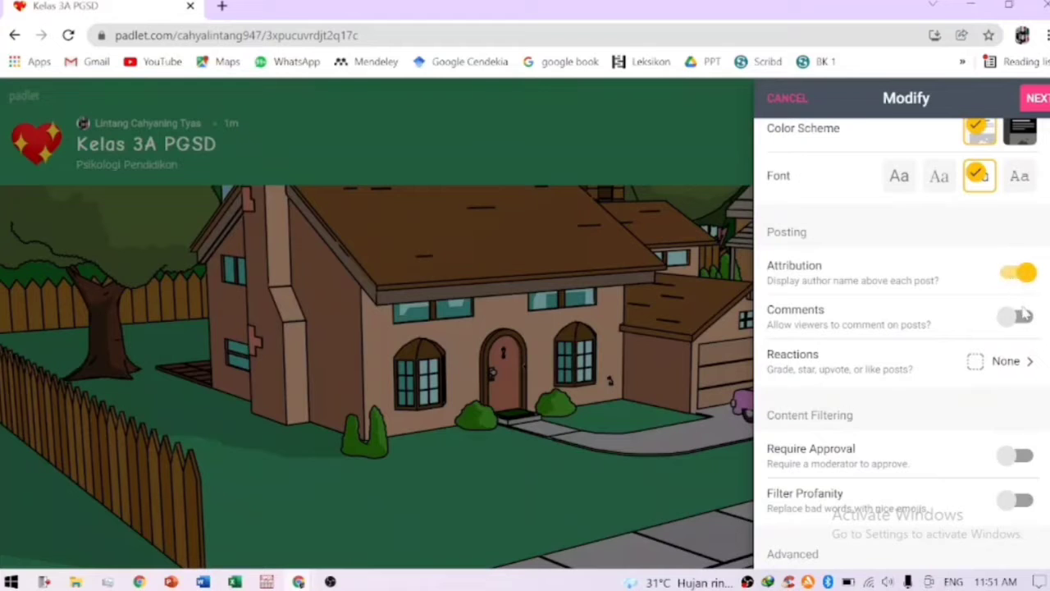
# - Turn on comments for posts and set the reactions to Star after trying the other reaction types
pyautogui.click(1016, 320)
pyautogui.click(1032, 365)
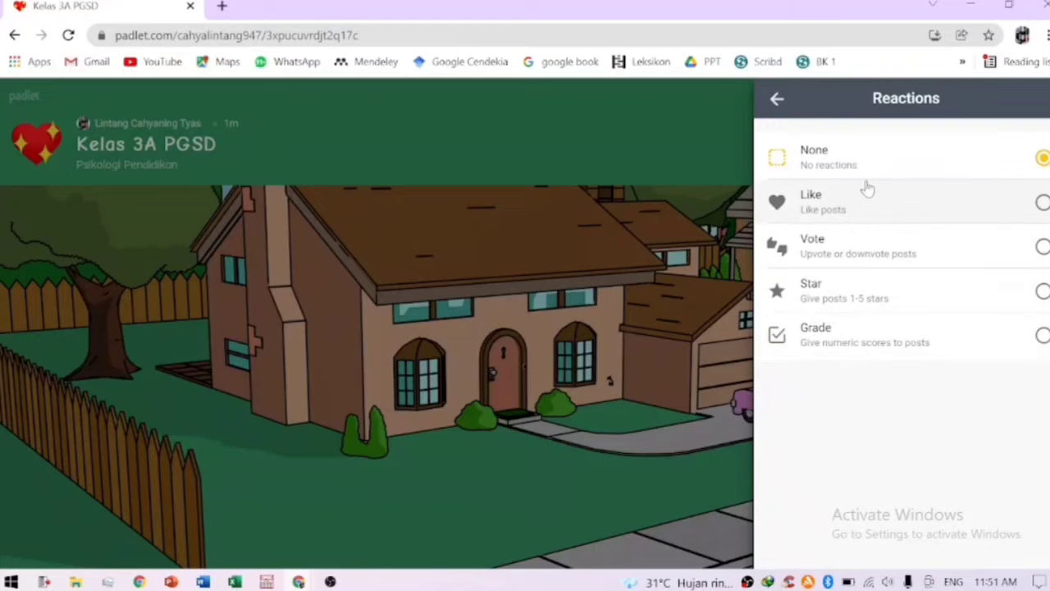
pyautogui.click(940, 206)
pyautogui.click(887, 260)
pyautogui.click(887, 300)
pyautogui.click(974, 343)
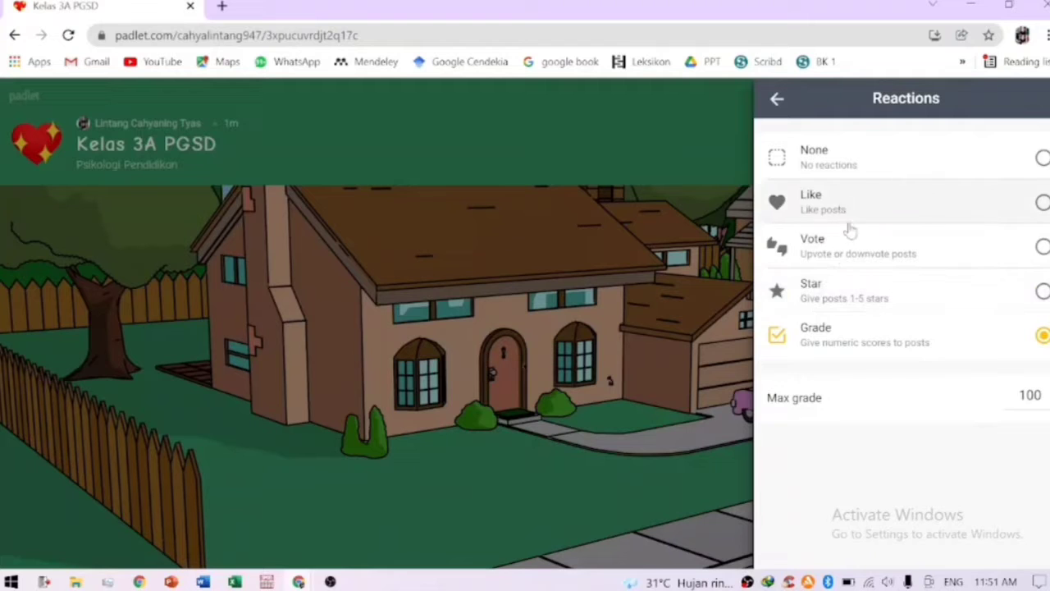
pyautogui.click(835, 289)
pyautogui.click(778, 99)
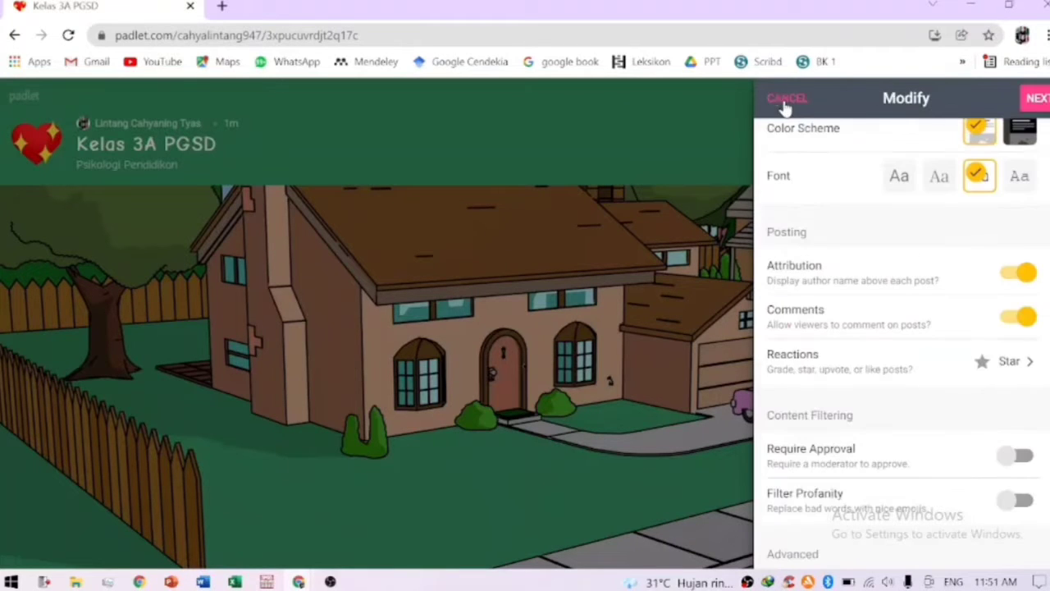
# - Review the remaining padlet settings, save them and proceed to posting on the board
pyautogui.scroll(-3, 961, 373)
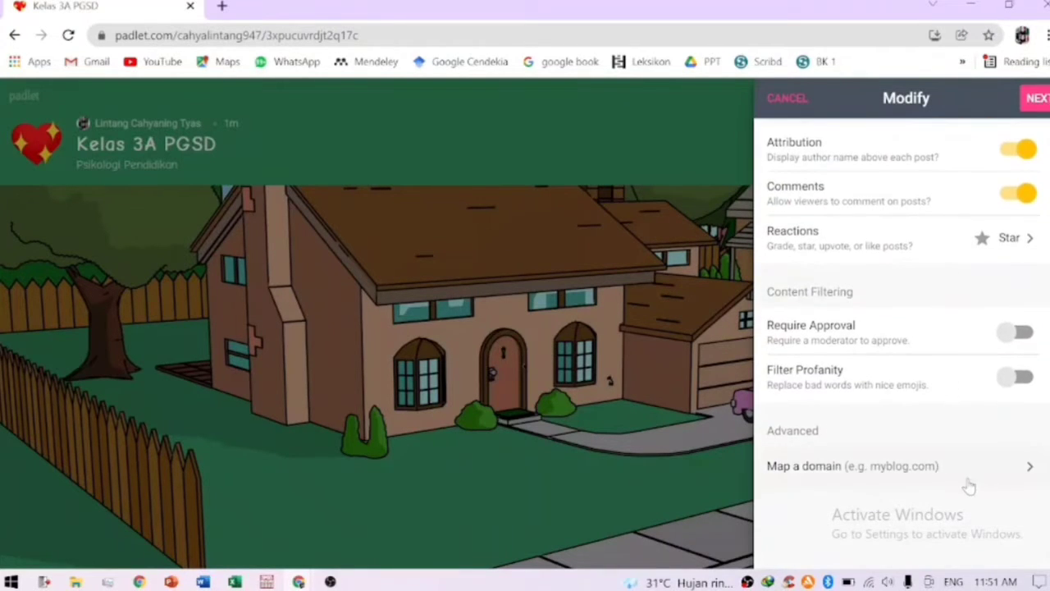
pyautogui.scroll(10, 949, 427)
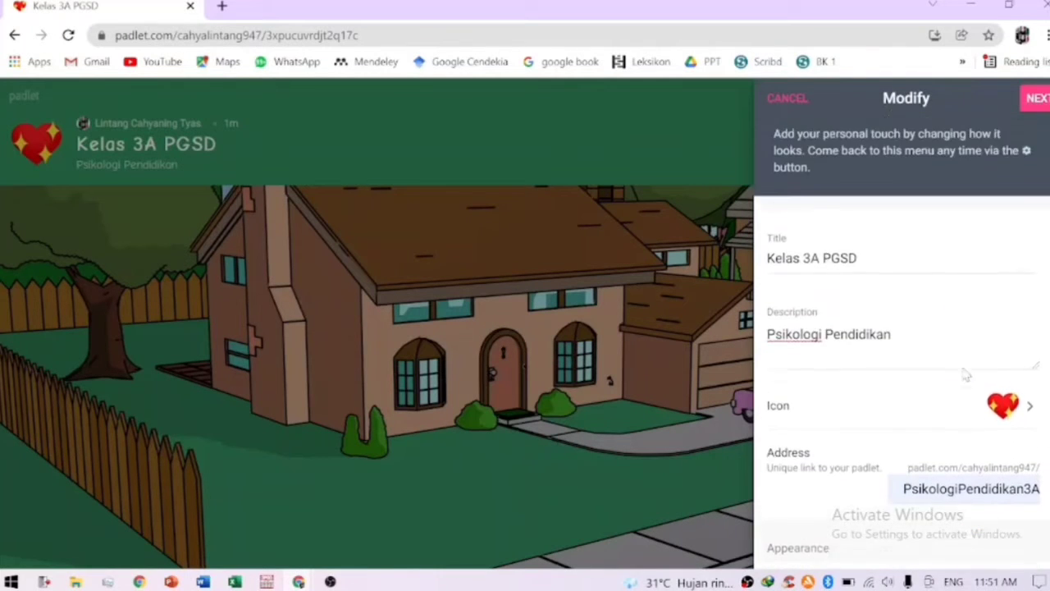
pyautogui.click(1037, 99)
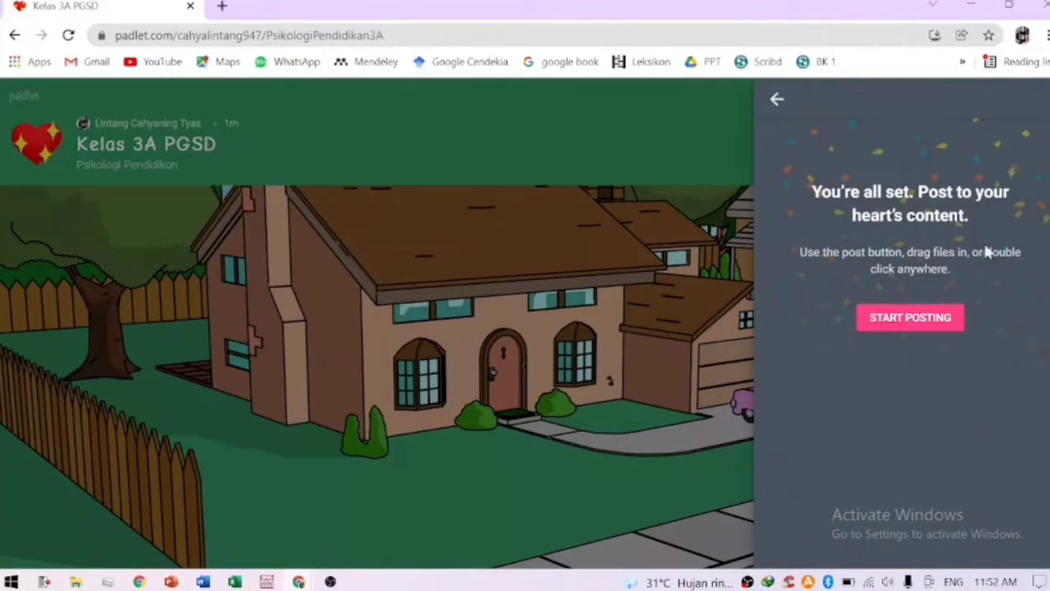
pyautogui.click(936, 319)
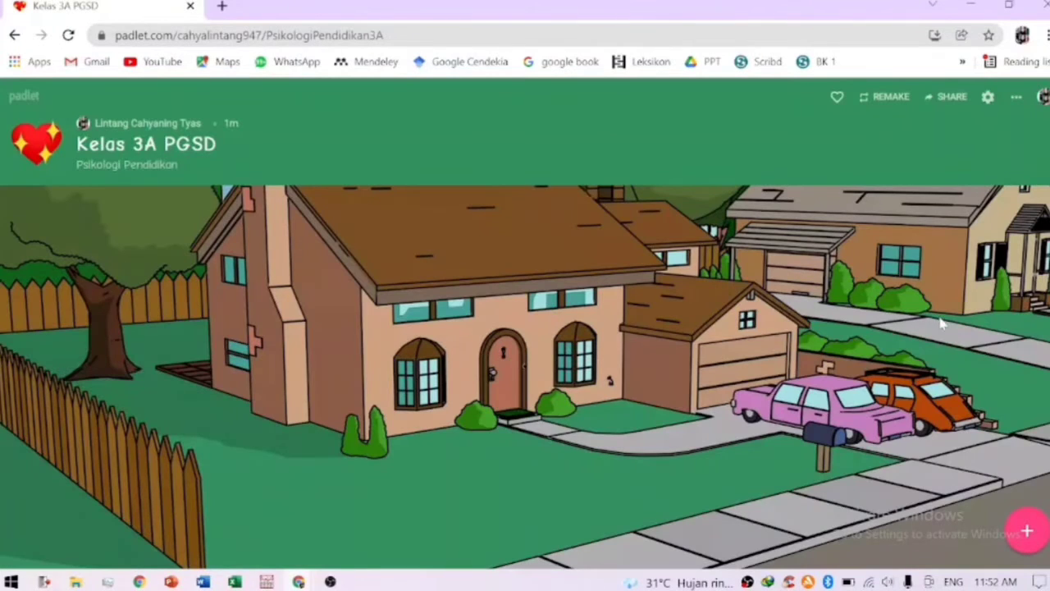
# - Start a new post and attach an audio recording about 27 seconds long, saved without a title
pyautogui.click(1028, 534)
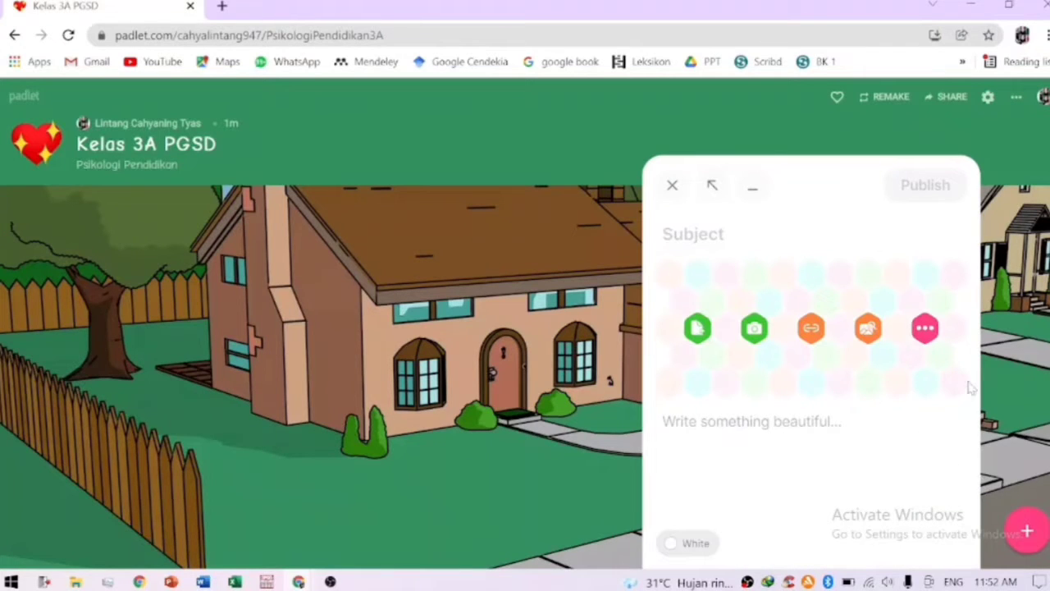
pyautogui.click(925, 329)
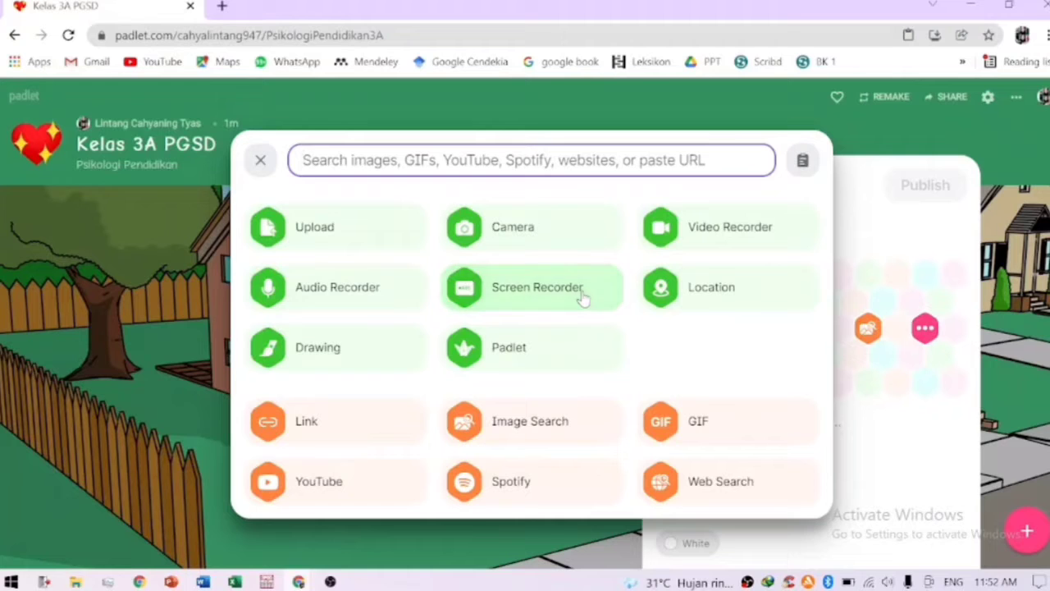
pyautogui.click(377, 295)
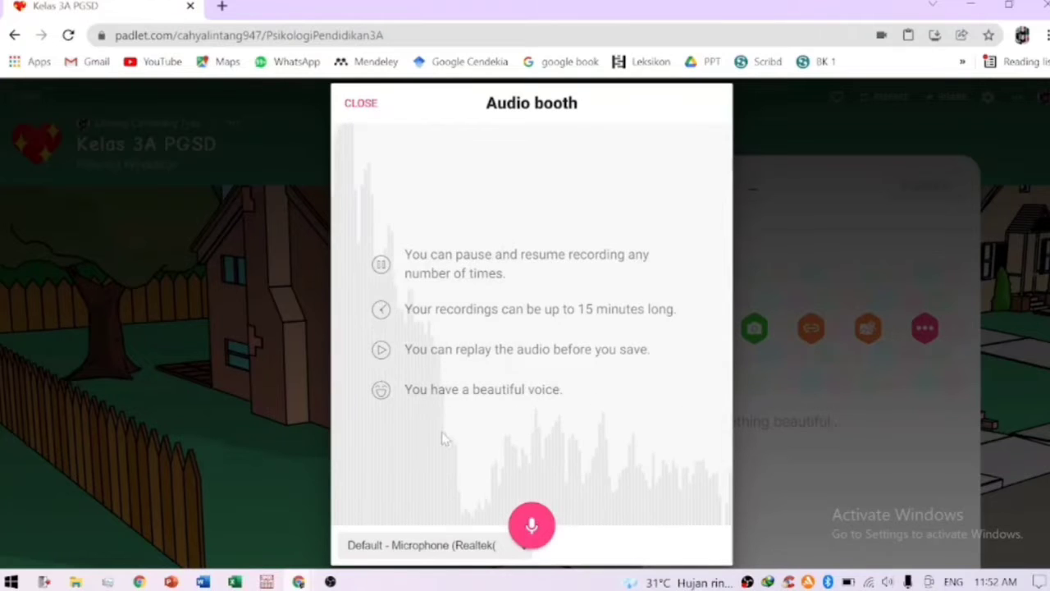
pyautogui.click(531, 526)
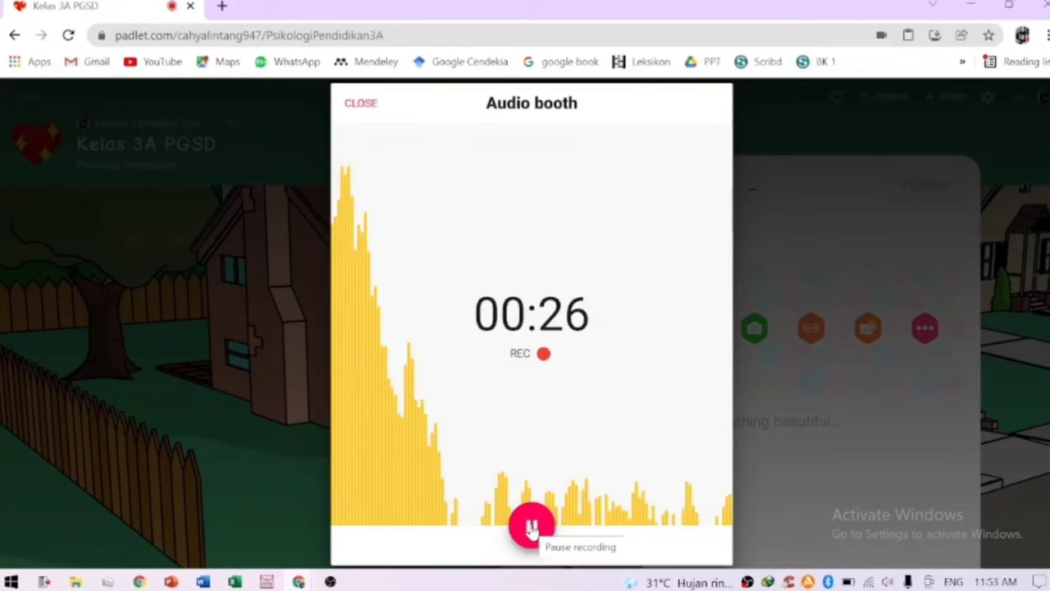
pyautogui.click(532, 528)
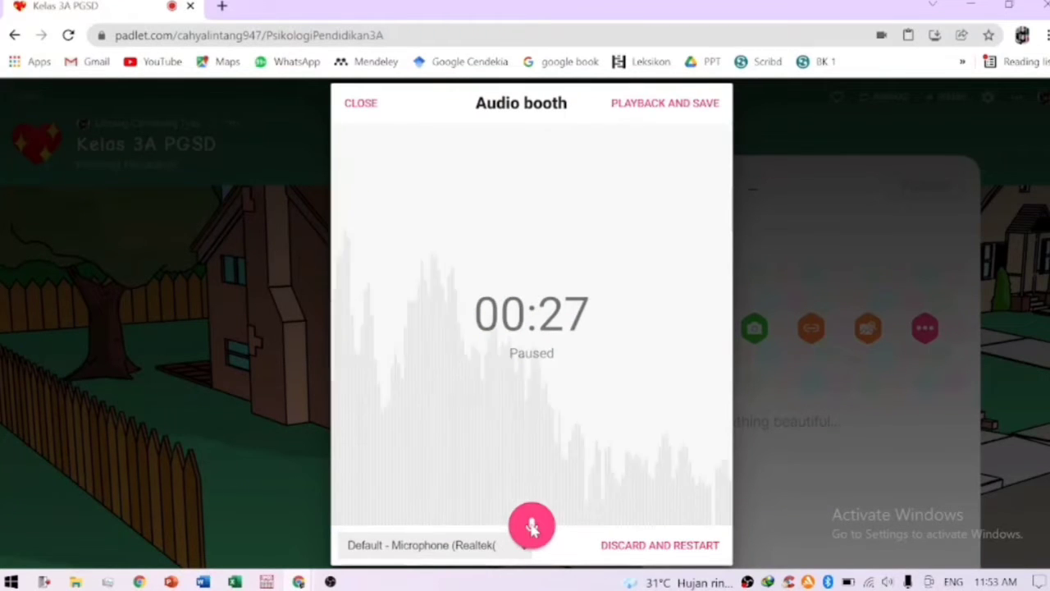
pyautogui.click(683, 109)
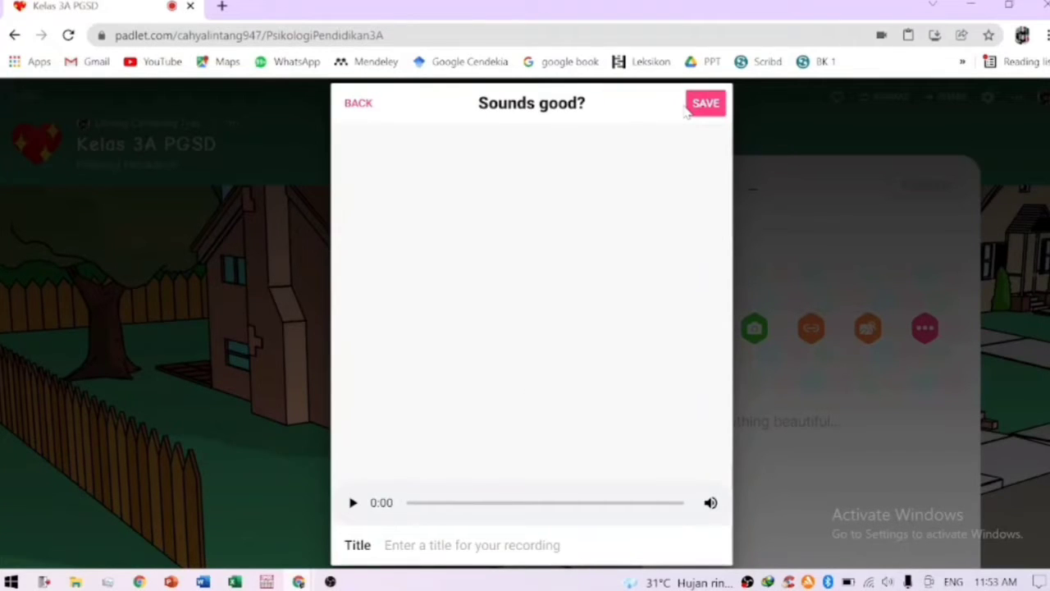
pyautogui.click(705, 103)
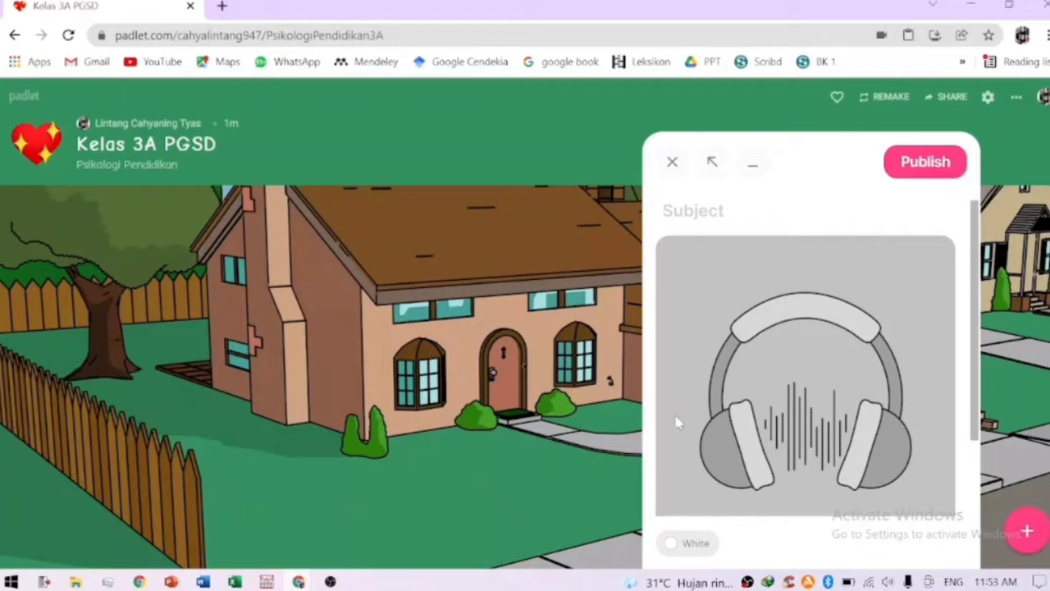
# - Set the audio post's color to Green and publish it
pyautogui.click(697, 544)
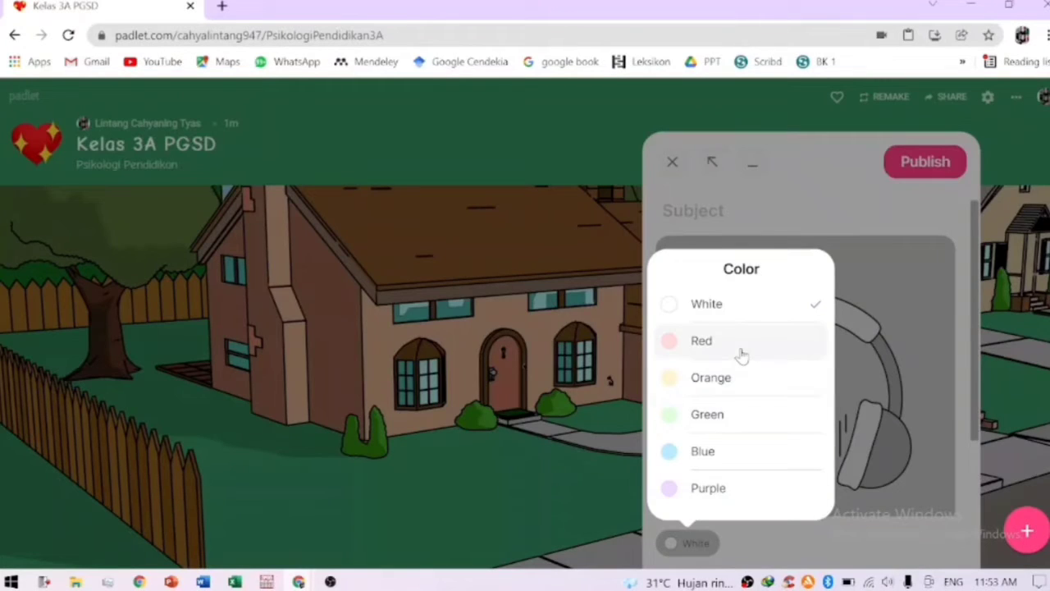
pyautogui.click(735, 416)
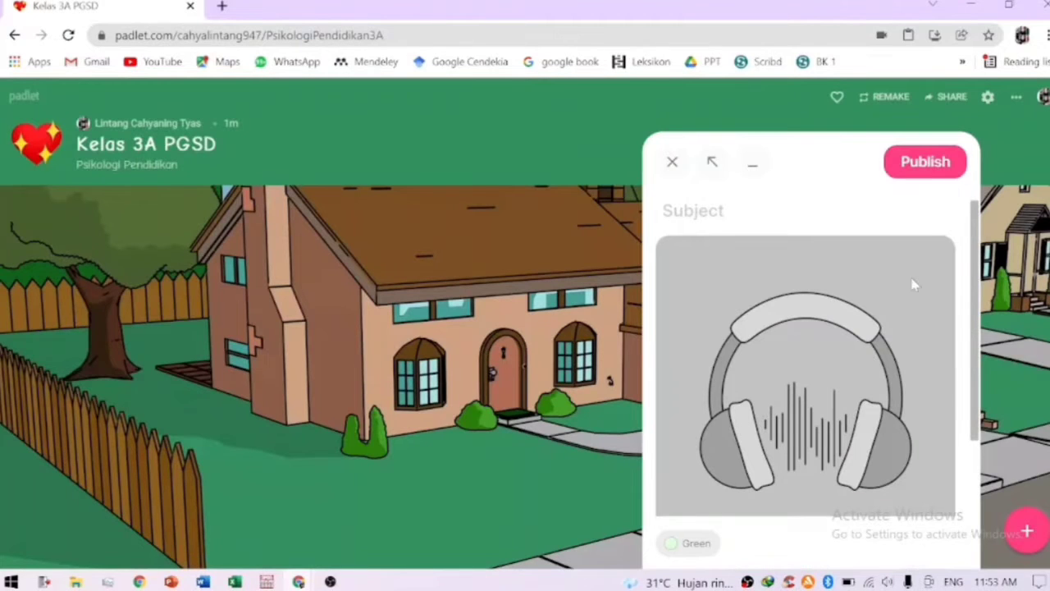
pyautogui.click(933, 164)
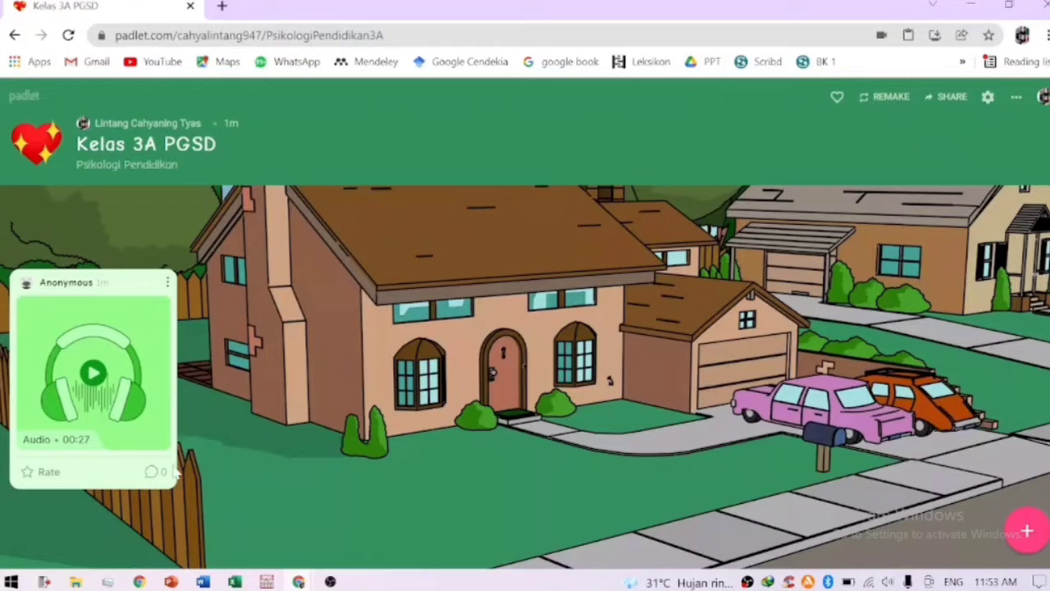
# - Enlarge the audio post and move it up just below the padlet's title header
pyautogui.moveTo(177, 466); pyautogui.dragTo(219, 469)
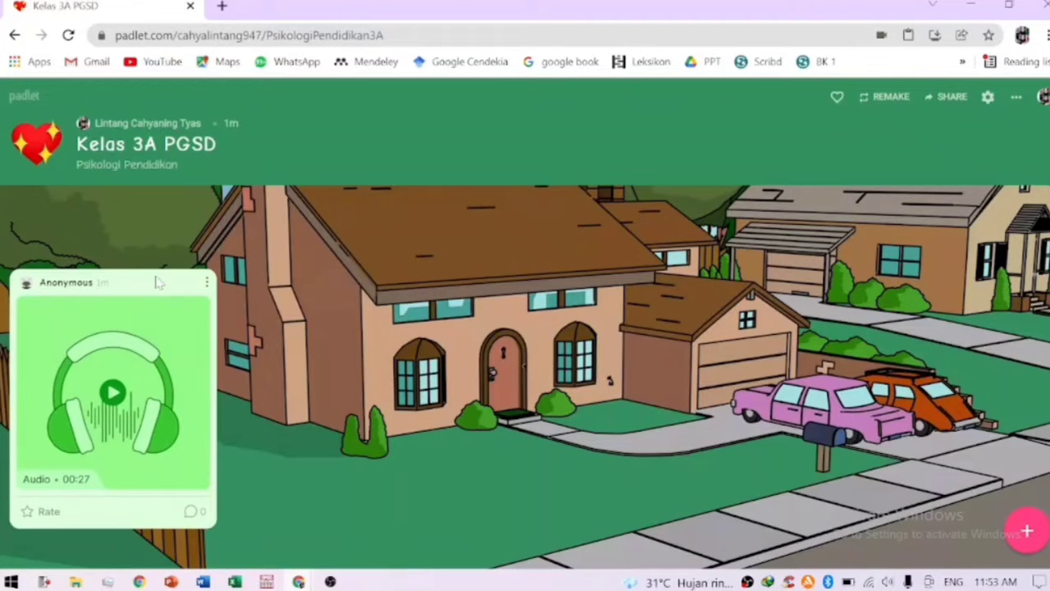
pyautogui.moveTo(160, 275); pyautogui.dragTo(201, 206)
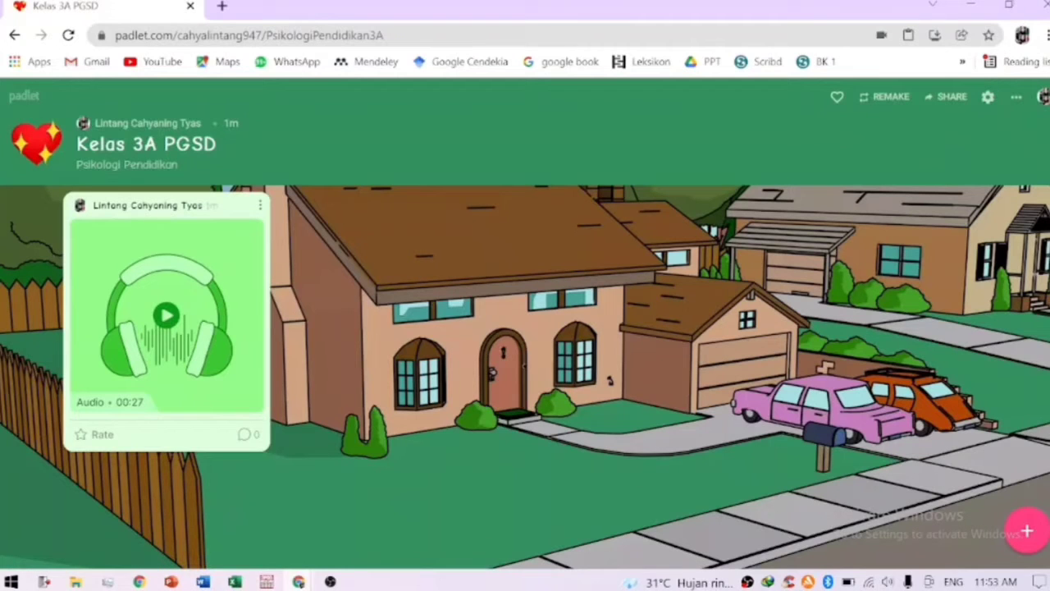
# - Start a new post with the copied attendance form link attached and set its color to Red
pyautogui.click(1036, 538)
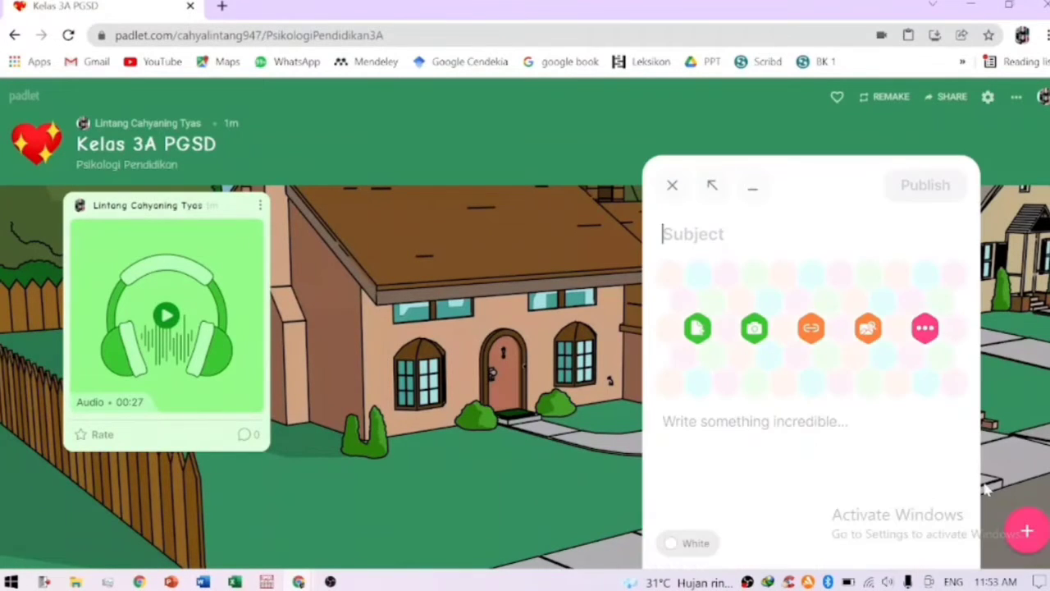
pyautogui.click(812, 328)
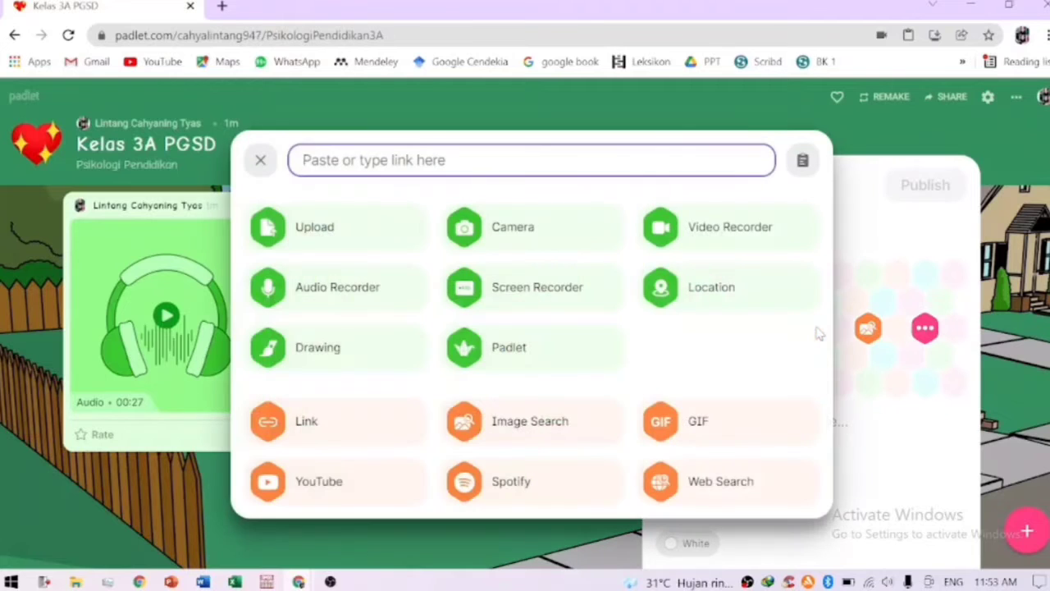
pyautogui.rightClick(306, 160)
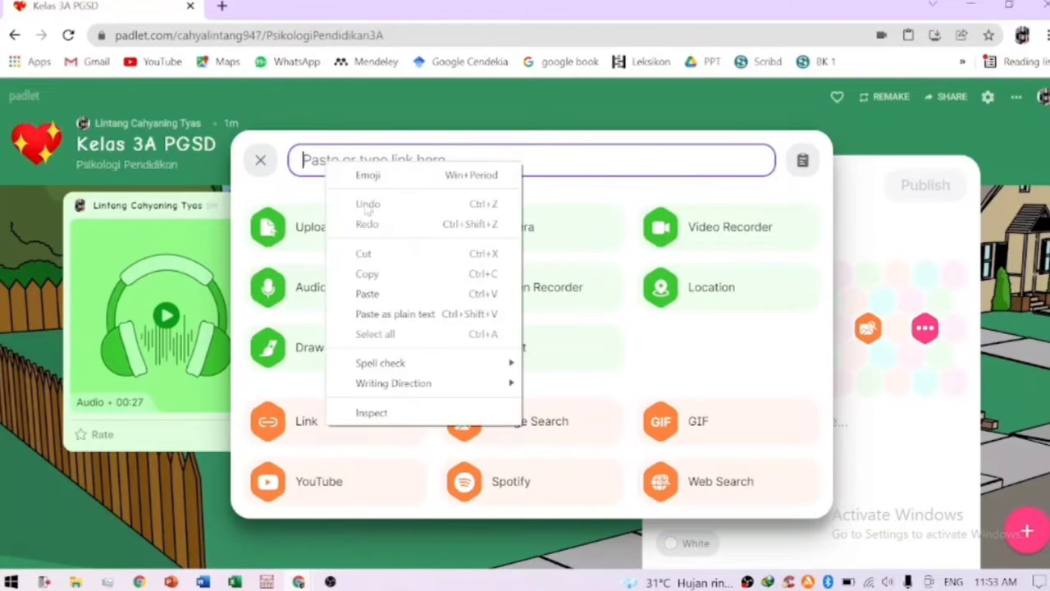
pyautogui.click(398, 293)
pyautogui.click(803, 160)
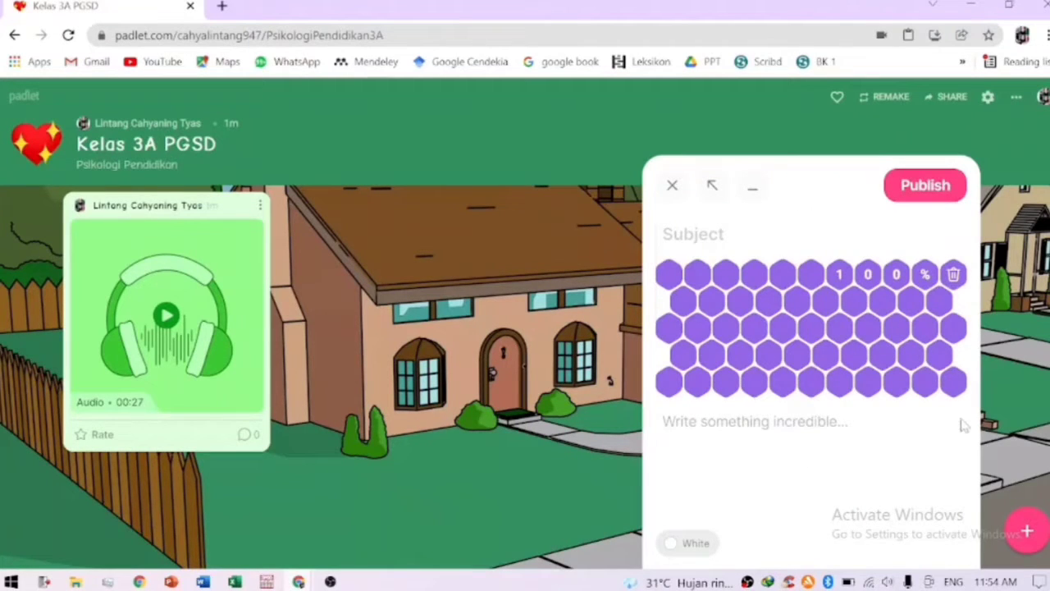
pyautogui.click(695, 545)
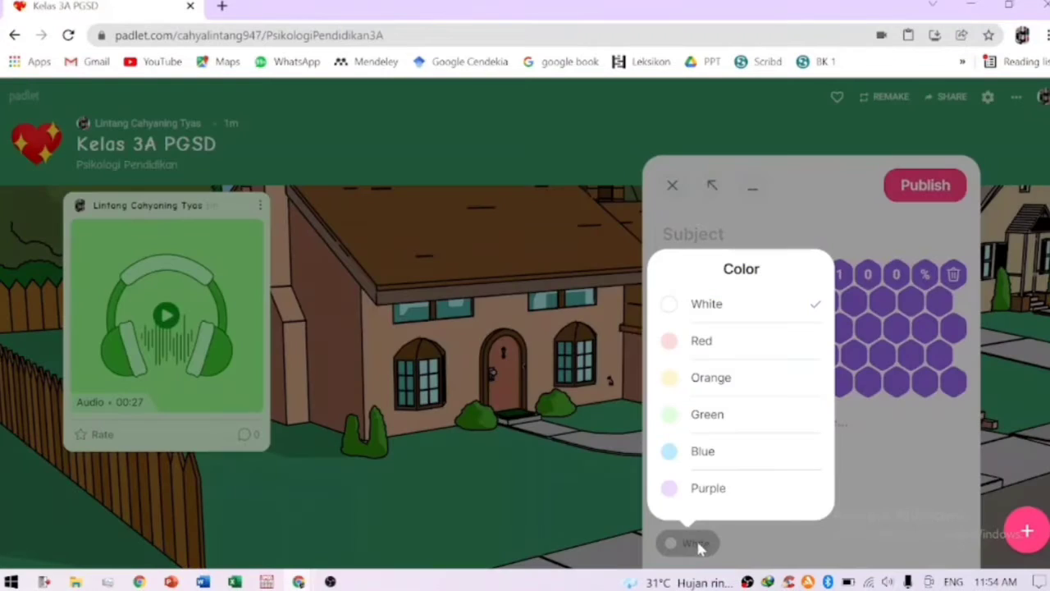
pyautogui.click(724, 351)
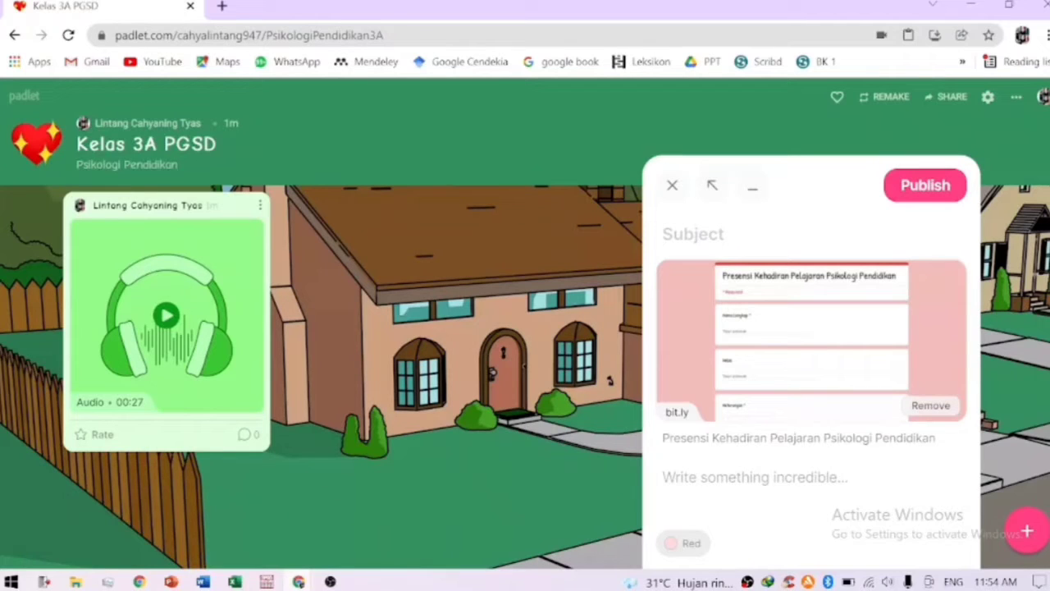
# - Give the link post the subject "Link Presensi" and publish it
pyautogui.write('Pre')
pyautogui.press('BackSpace')
pyautogui.press('BackSpace')
pyautogui.write('Link ')
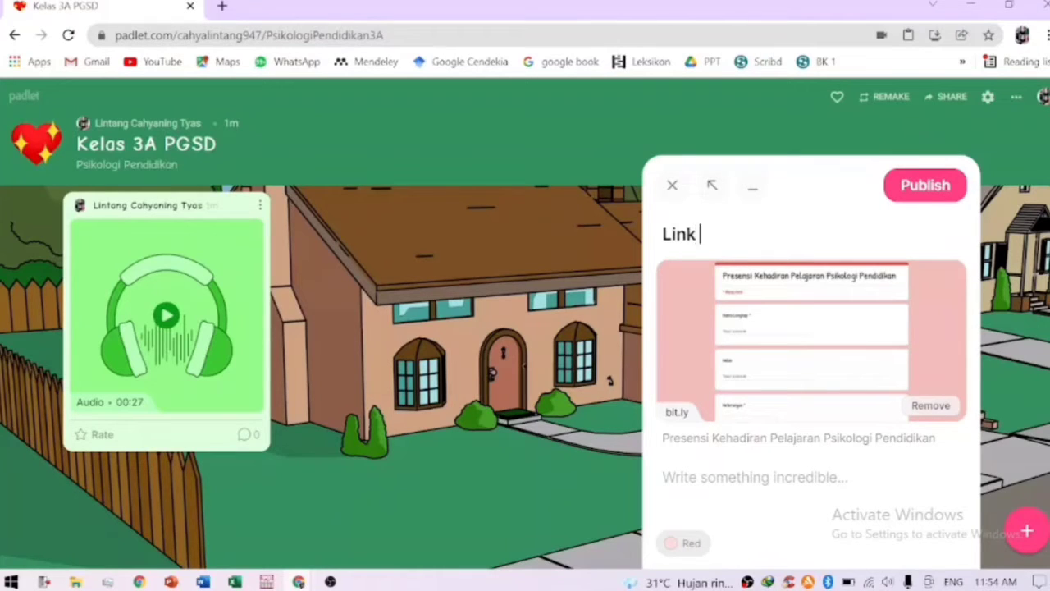
pyautogui.write('Presensi')
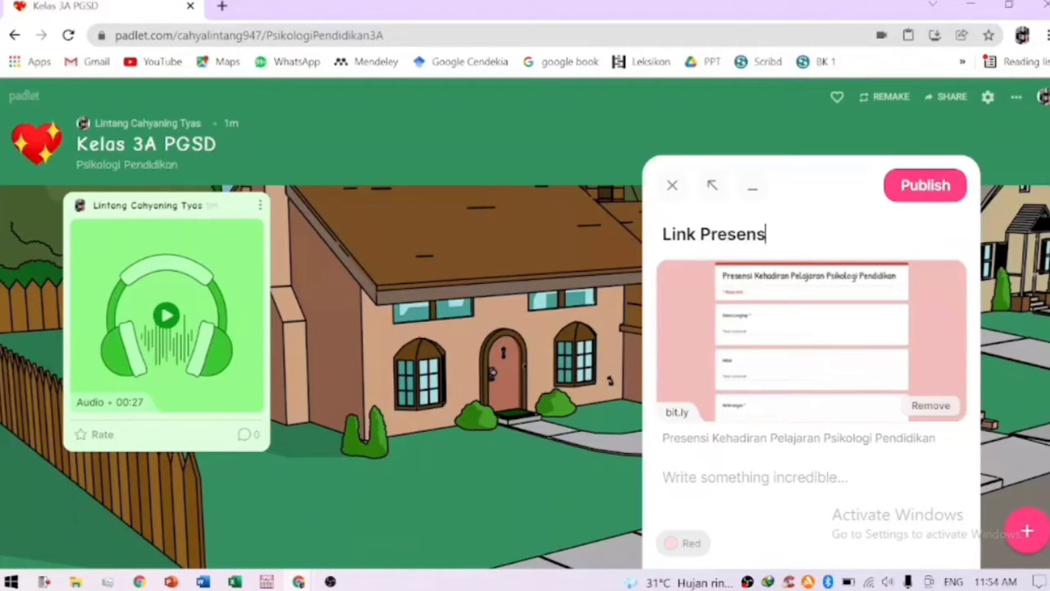
pyautogui.click(919, 184)
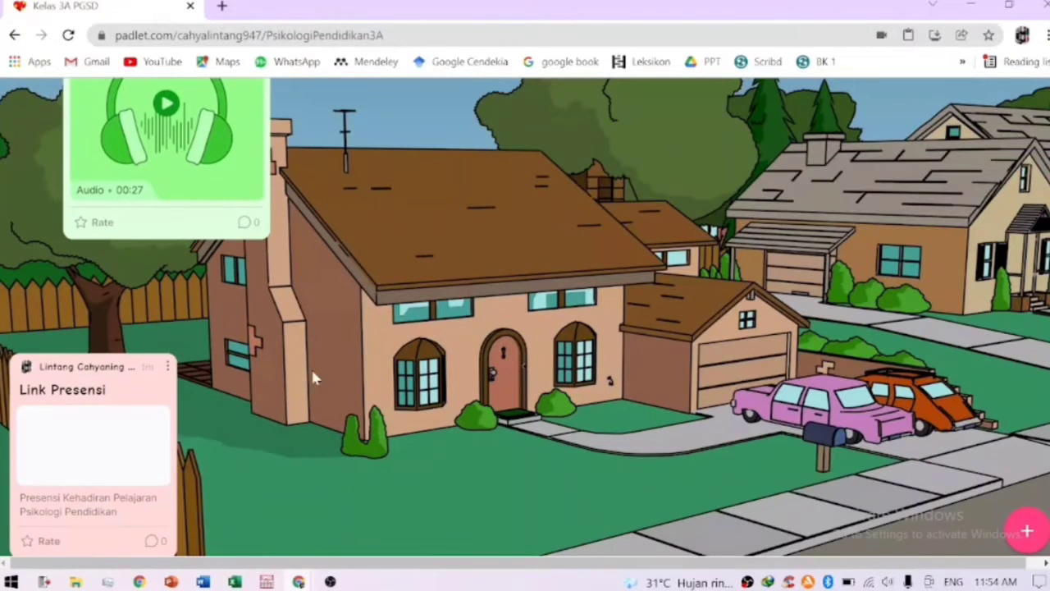
# - Place the "Link Presensi" post beside the audio post and enlarge it to a similar size
pyautogui.moveTo(139, 387); pyautogui.dragTo(442, 235)
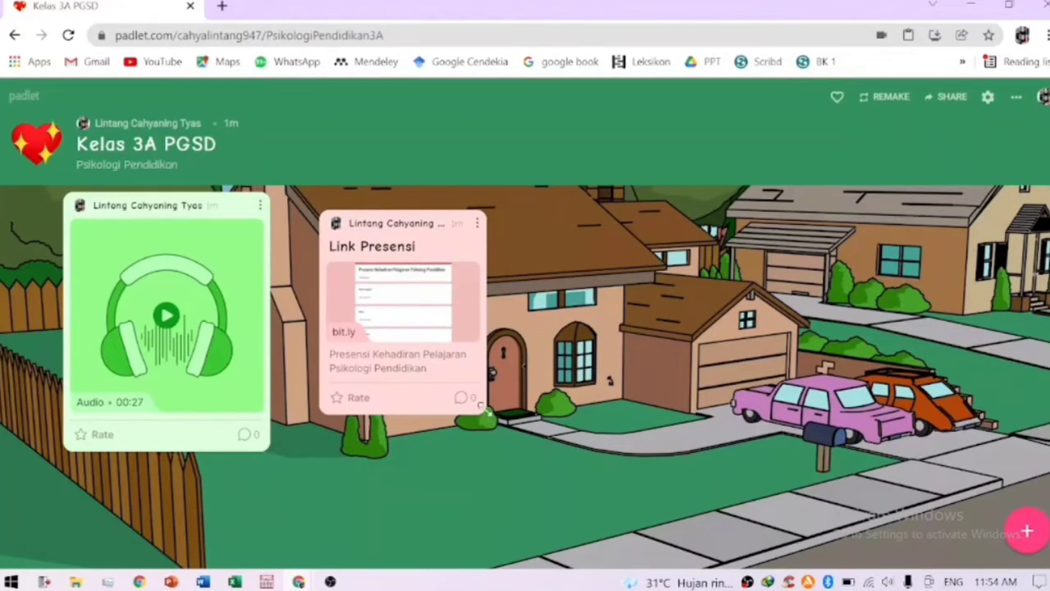
pyautogui.moveTo(482, 404); pyautogui.dragTo(546, 447)
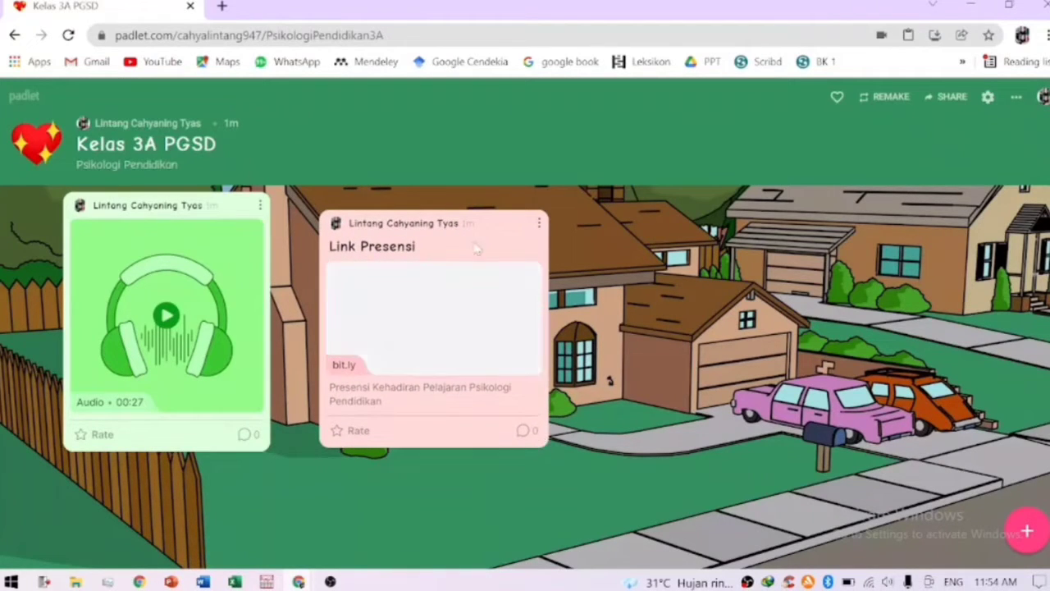
pyautogui.moveTo(476, 229); pyautogui.dragTo(454, 227)
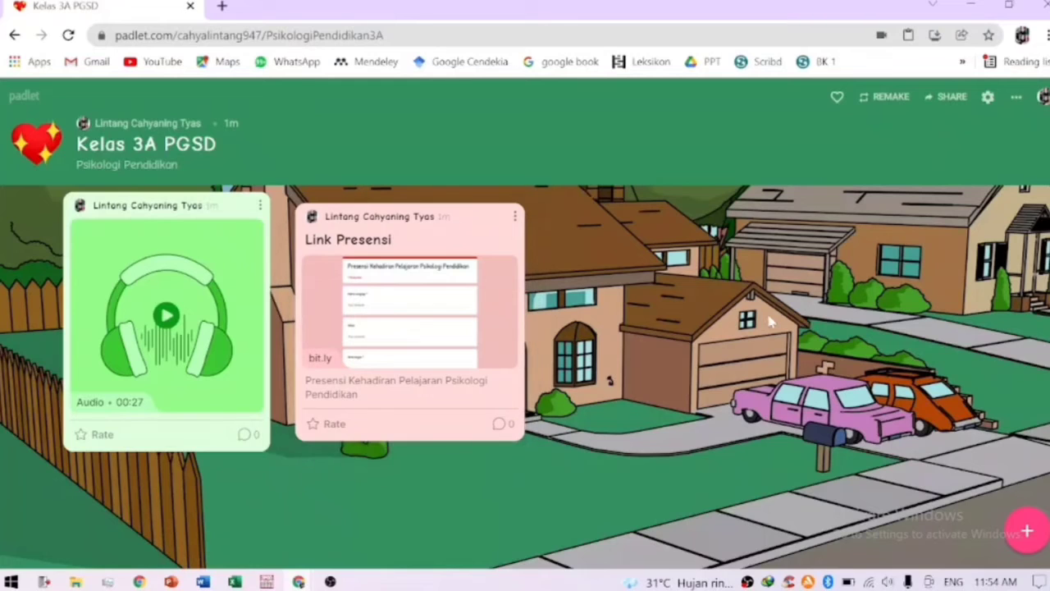
# - Start a new post and upload the PDF "Pandangan Psikologi Humanis Tentang Belajar" from the INOVASI VIDEO folder
pyautogui.click(1027, 531)
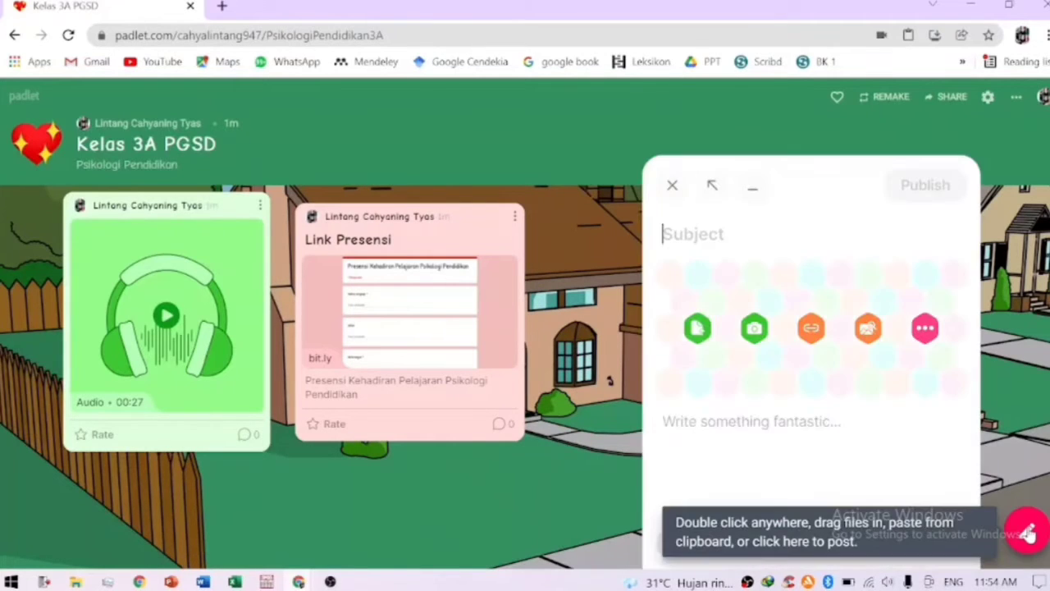
pyautogui.click(700, 328)
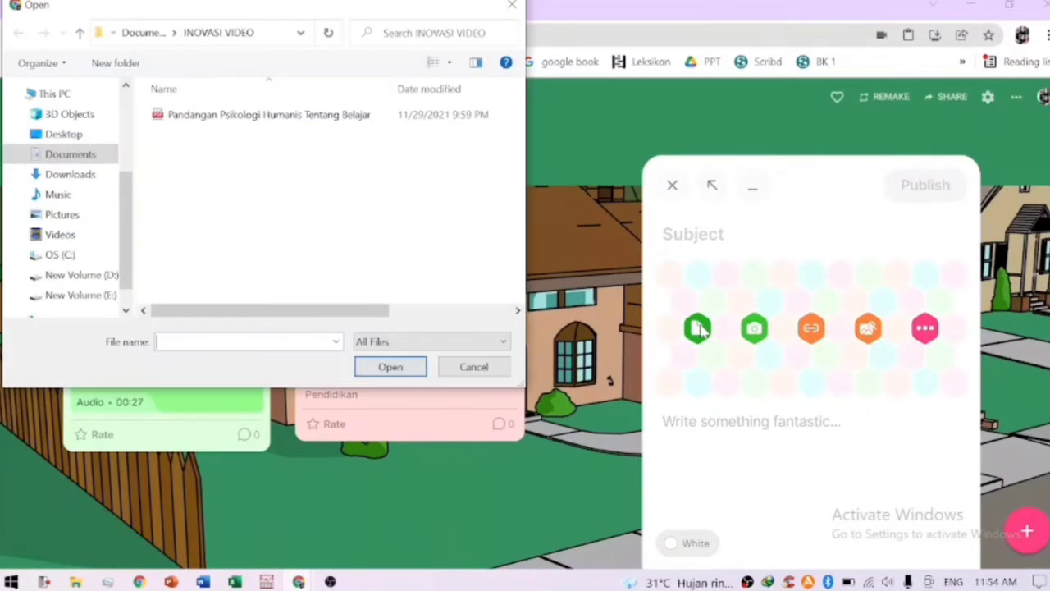
pyautogui.click(344, 117)
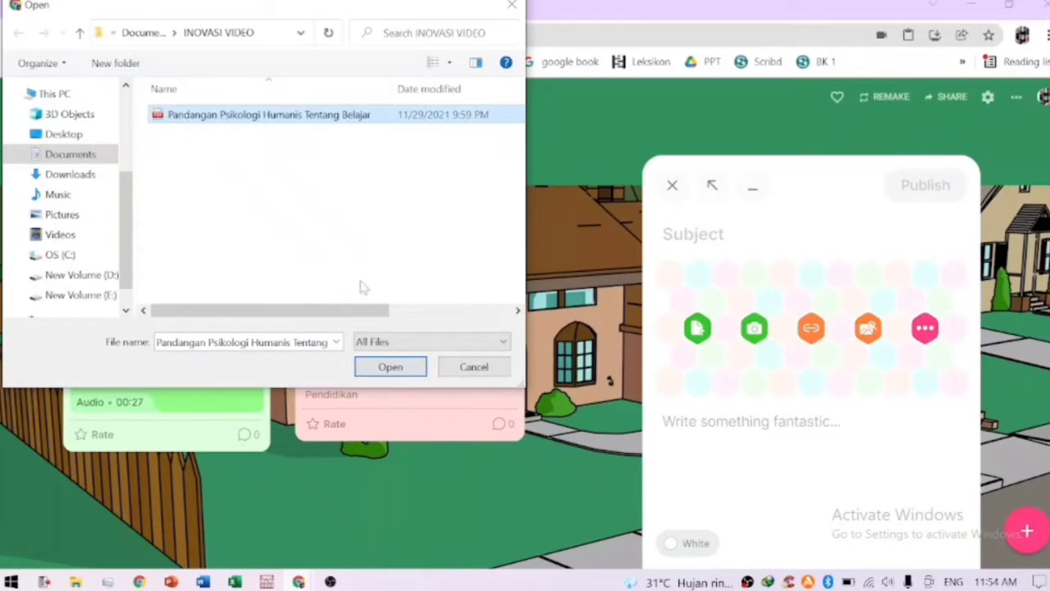
pyautogui.click(401, 374)
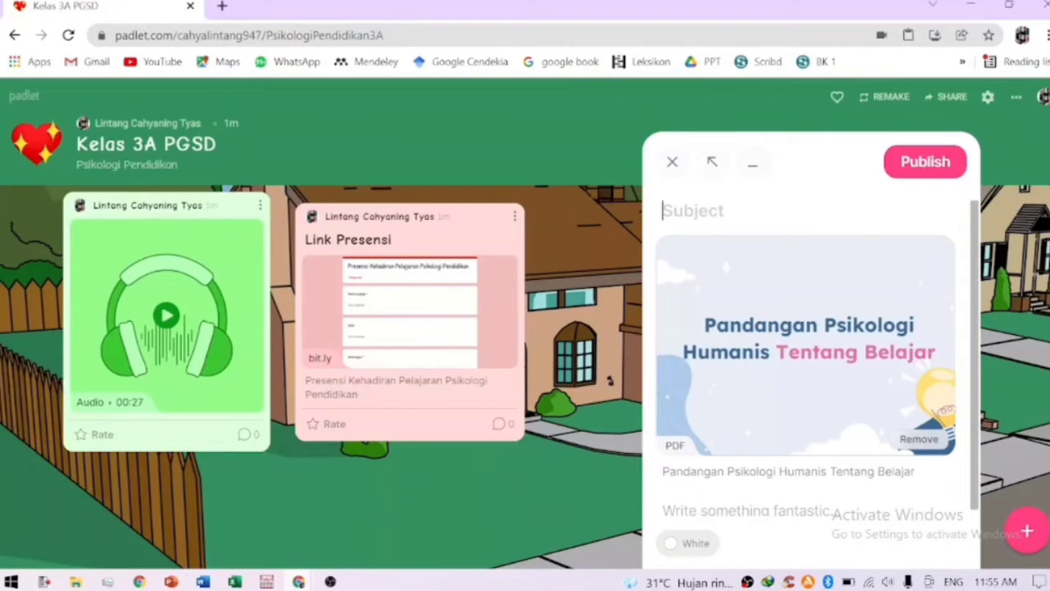
# - Give the PDF post the subject "Materi Pandangan Psikologi Humanis Tentang Belajar"
pyautogui.write('Materi')
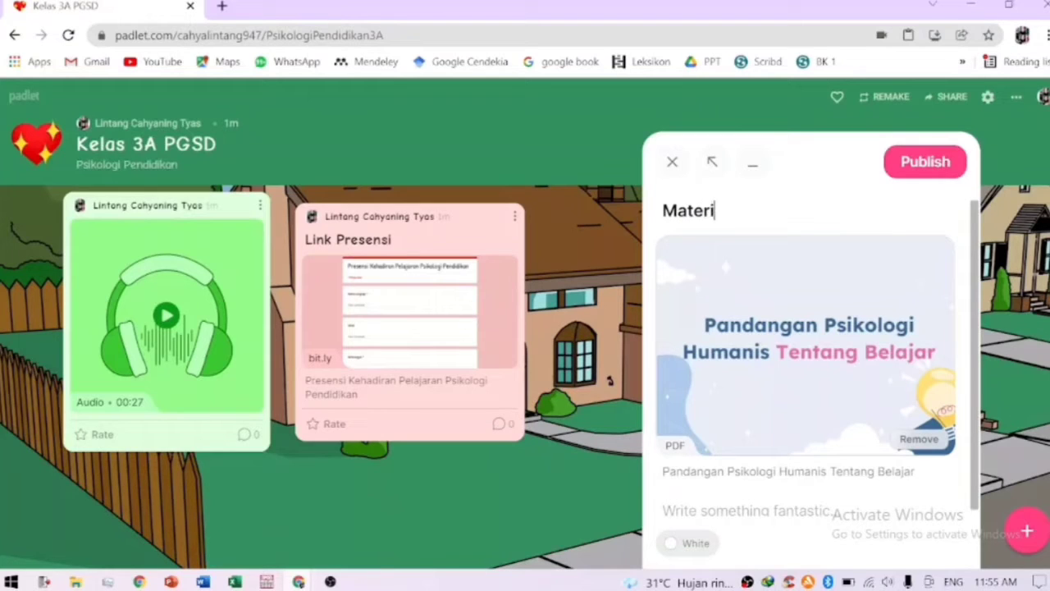
pyautogui.write(' Pandangan ')
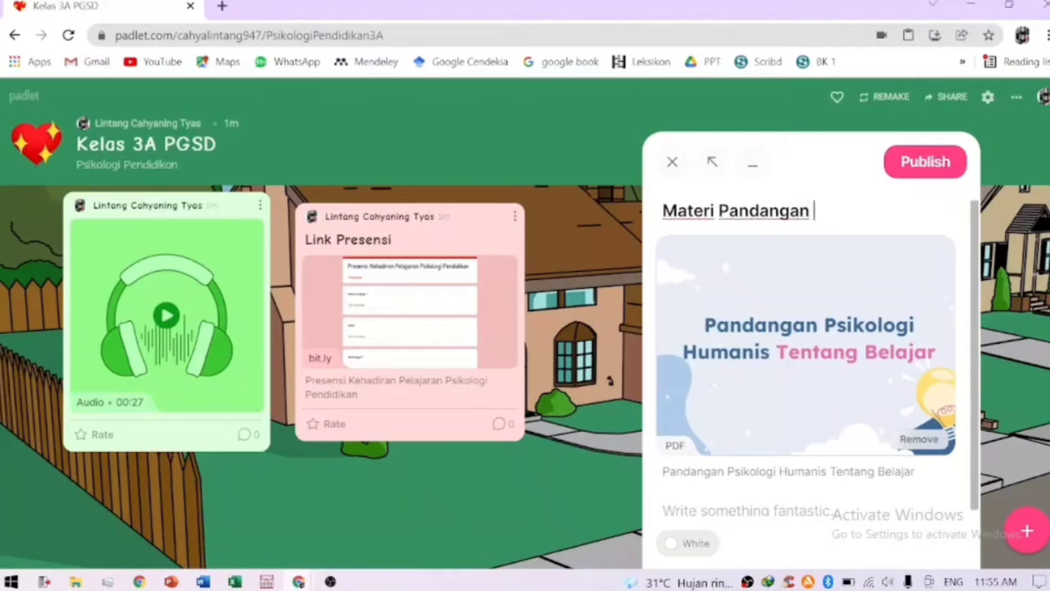
pyautogui.write('Psikol')
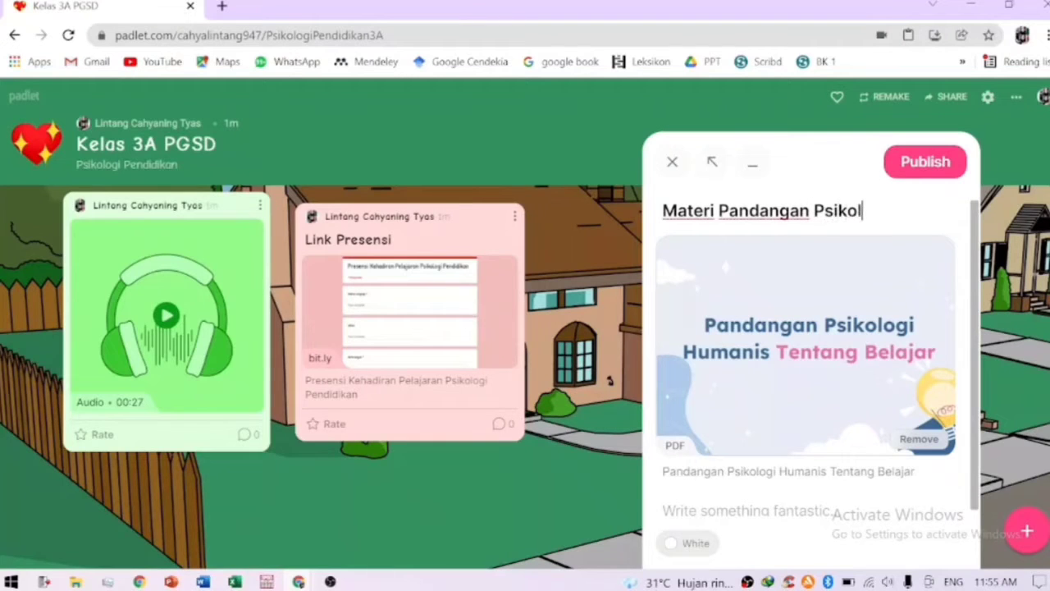
pyautogui.write('ogi Hmu')
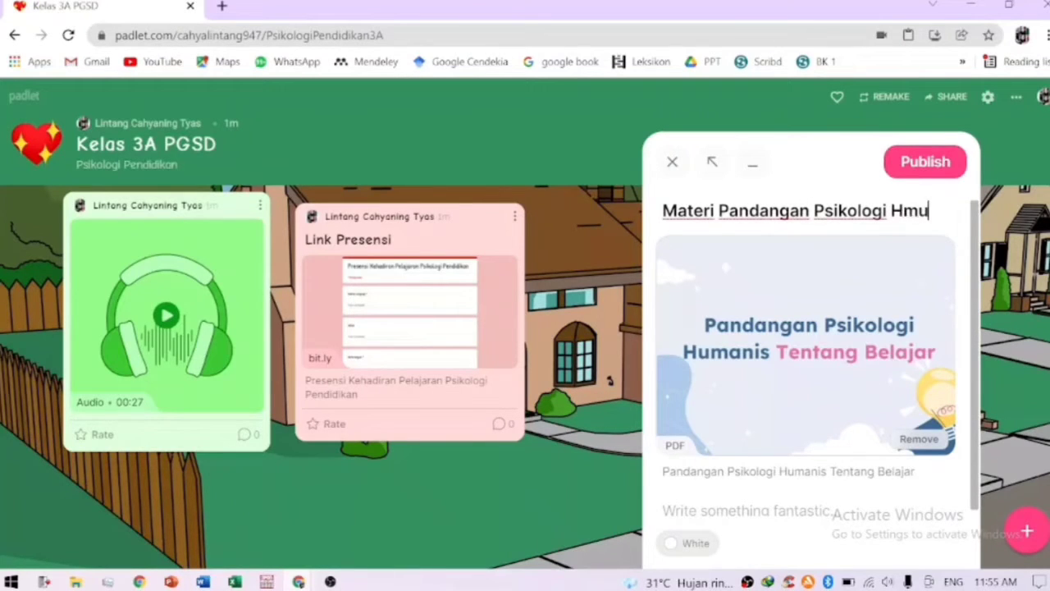
pyautogui.write('nai')
pyautogui.press('BackSpace')
pyautogui.press('BackSpace')
pyautogui.press('BackSpace')
pyautogui.write('umanis Ten')
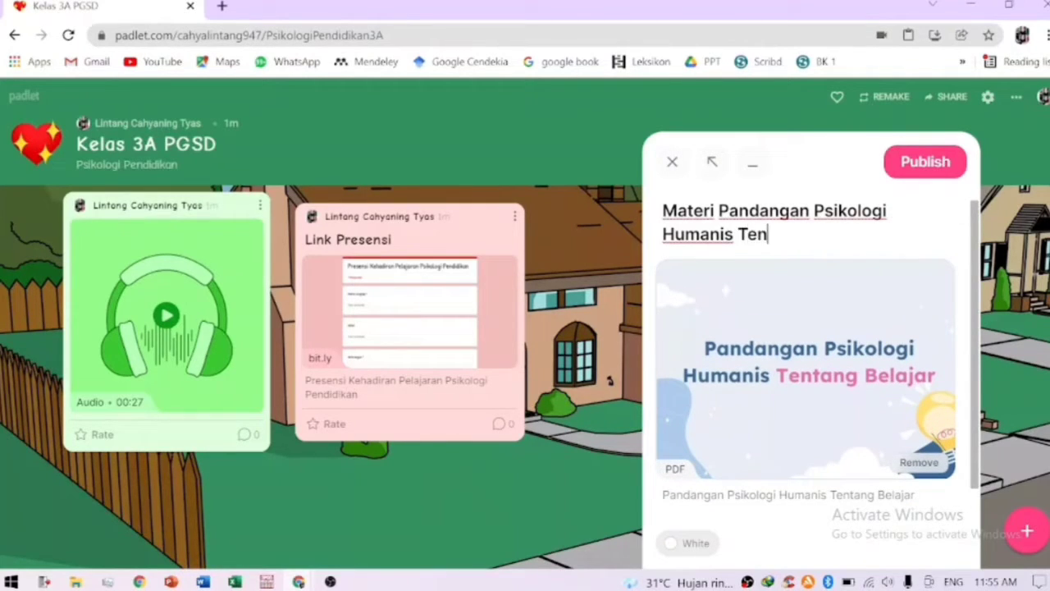
pyautogui.write('tang Belajar')
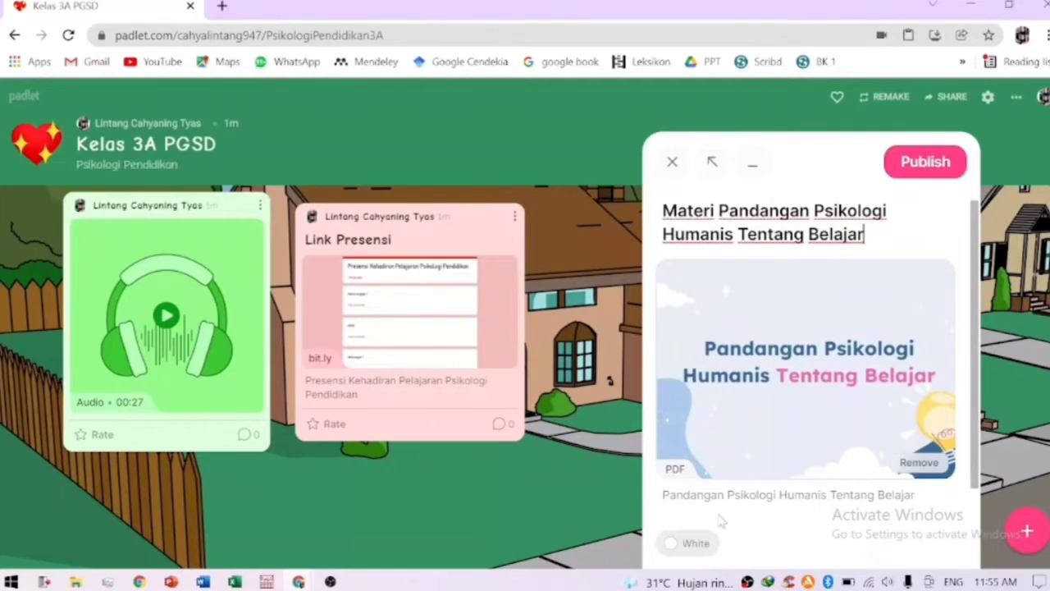
# - Set the PDF material post's color to Purple and publish it
pyautogui.click(690, 544)
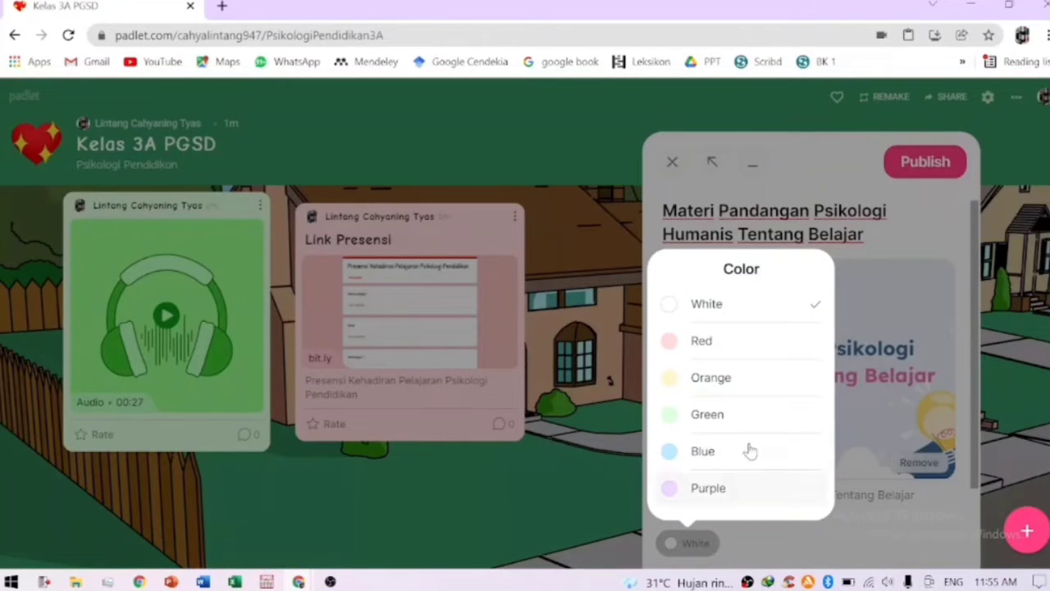
pyautogui.click(722, 489)
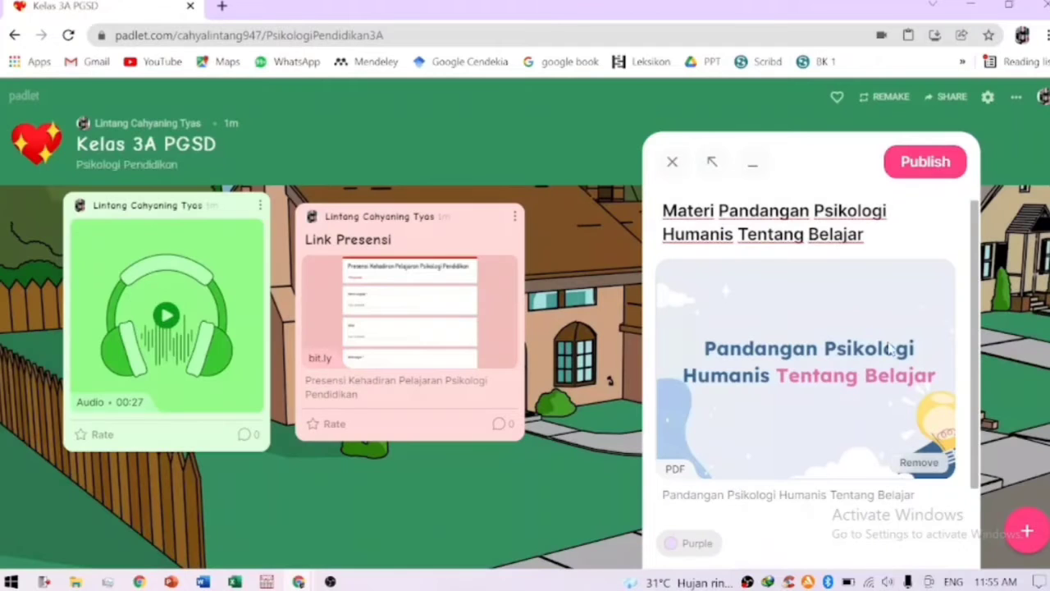
pyautogui.click(928, 162)
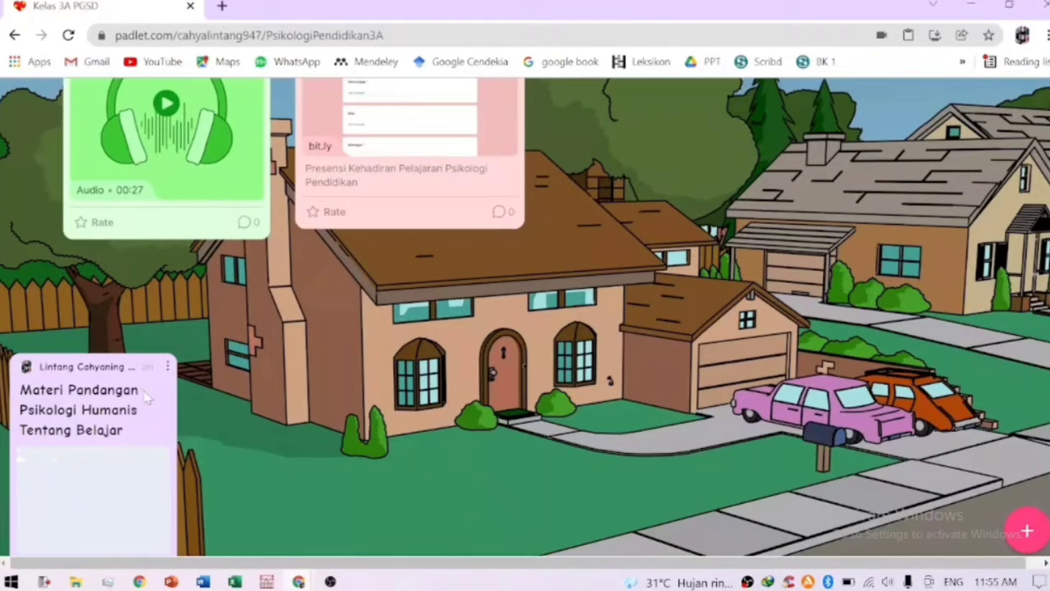
# - Place the PDF material post beside the "Link Presensi" post and widen it to a similar size
pyautogui.moveTo(200, 406); pyautogui.dragTo(563, 406)
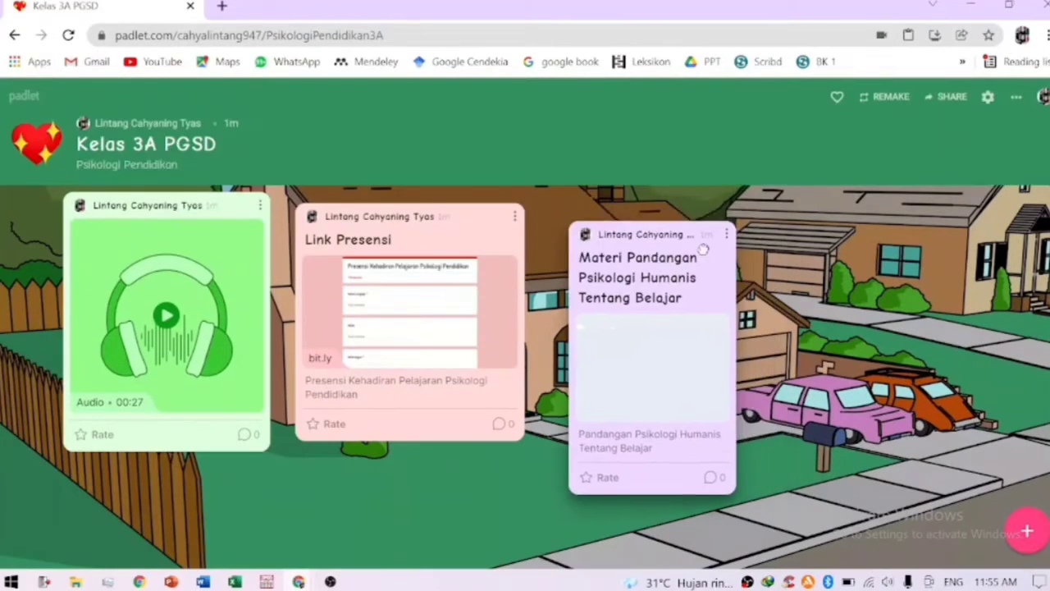
pyautogui.moveTo(739, 476); pyautogui.dragTo(796, 479)
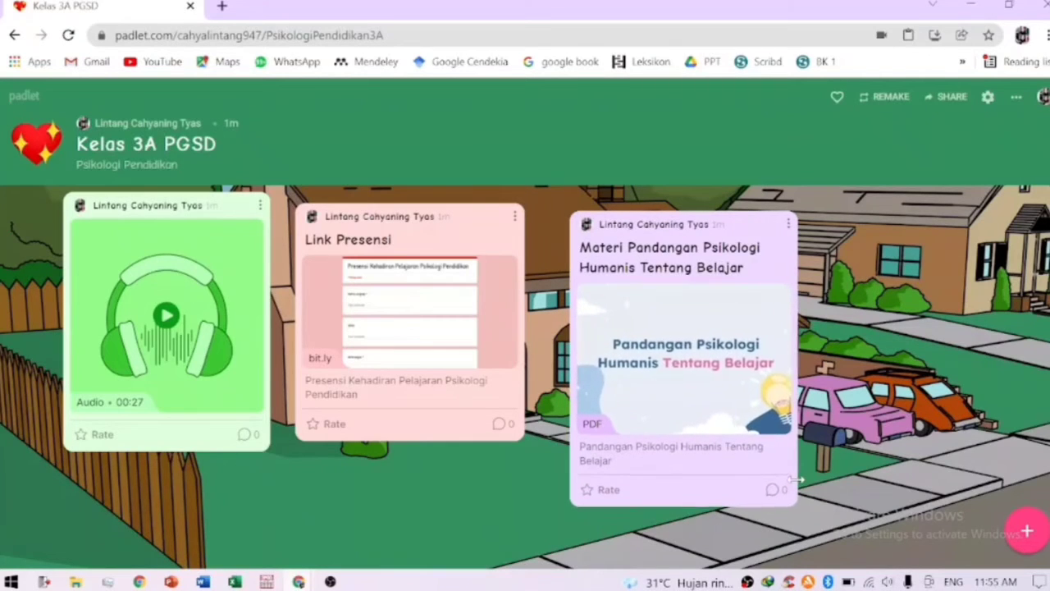
pyautogui.moveTo(755, 251); pyautogui.dragTo(745, 234)
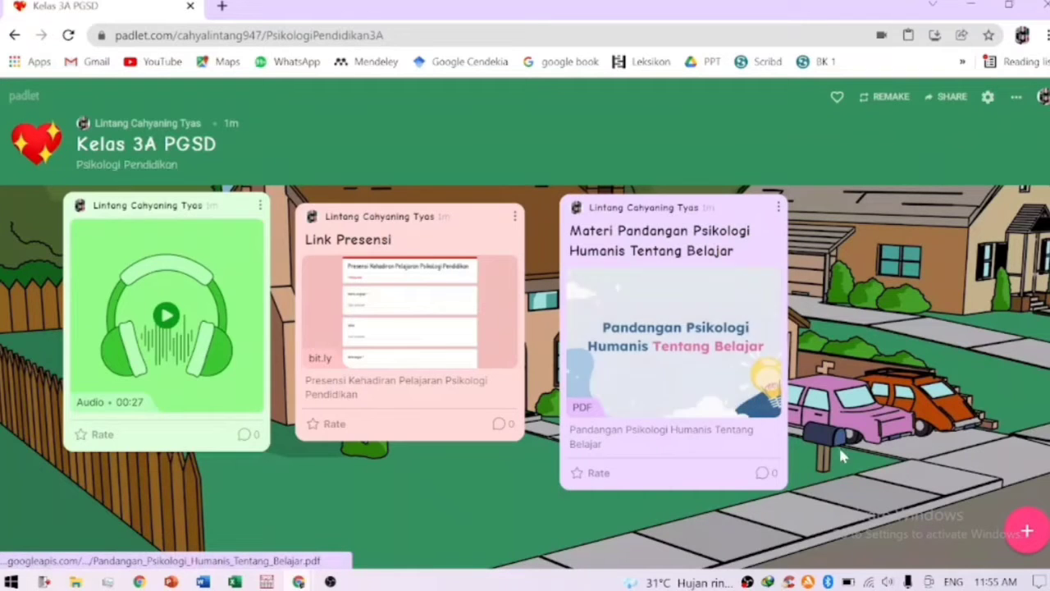
# - Post the comment "Jika ada pertanyaan, silahkan bertanya melalui kolom komentar!" on the PDF material post and close its comments
pyautogui.click(763, 476)
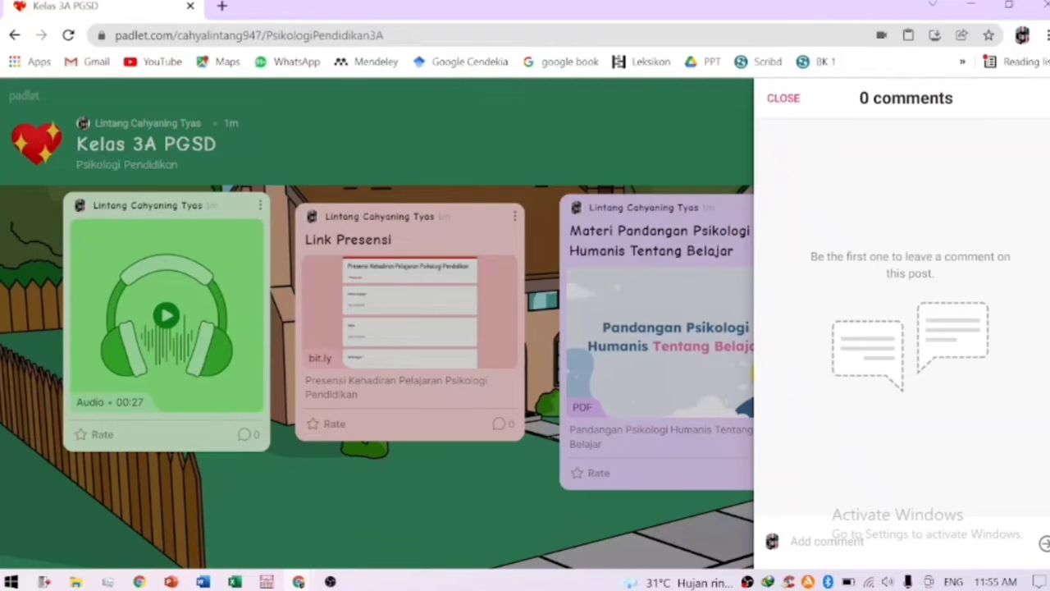
pyautogui.write('Jika ada pertany')
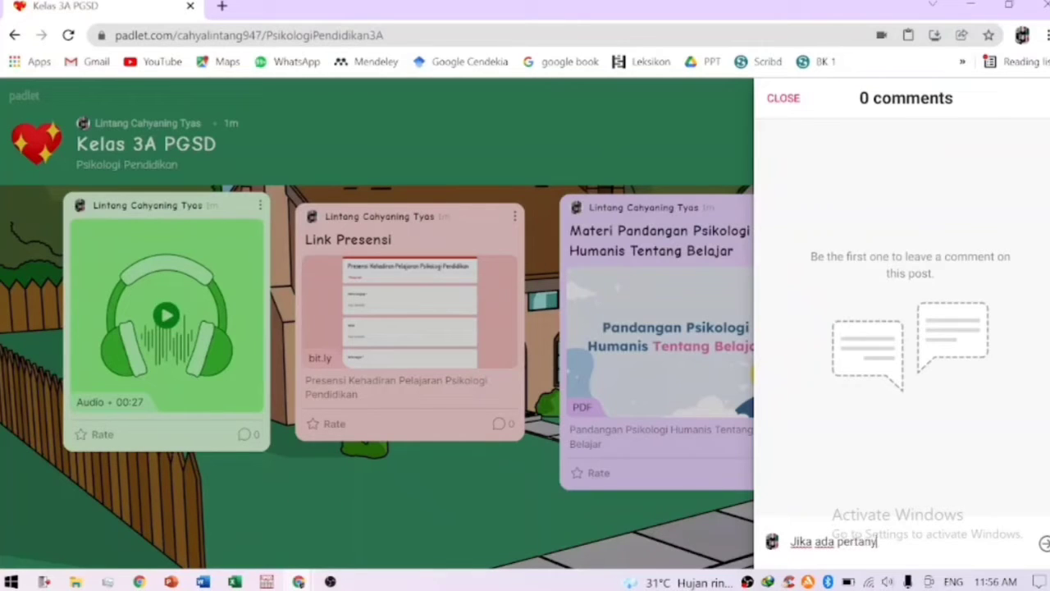
pyautogui.write('aan, sila')
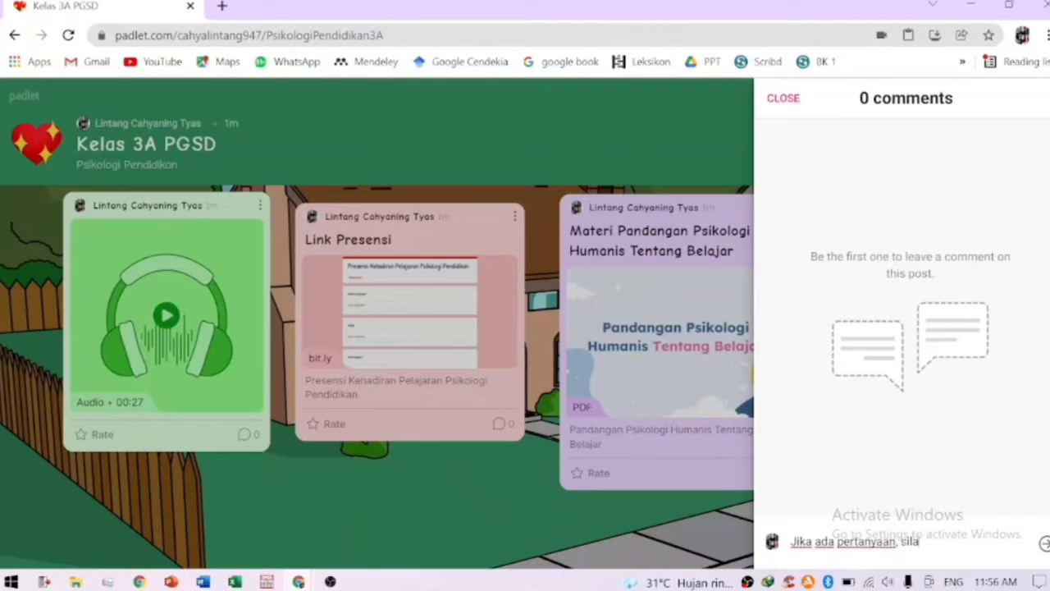
pyautogui.write('hkan bertanya melalui kolom komentar!')
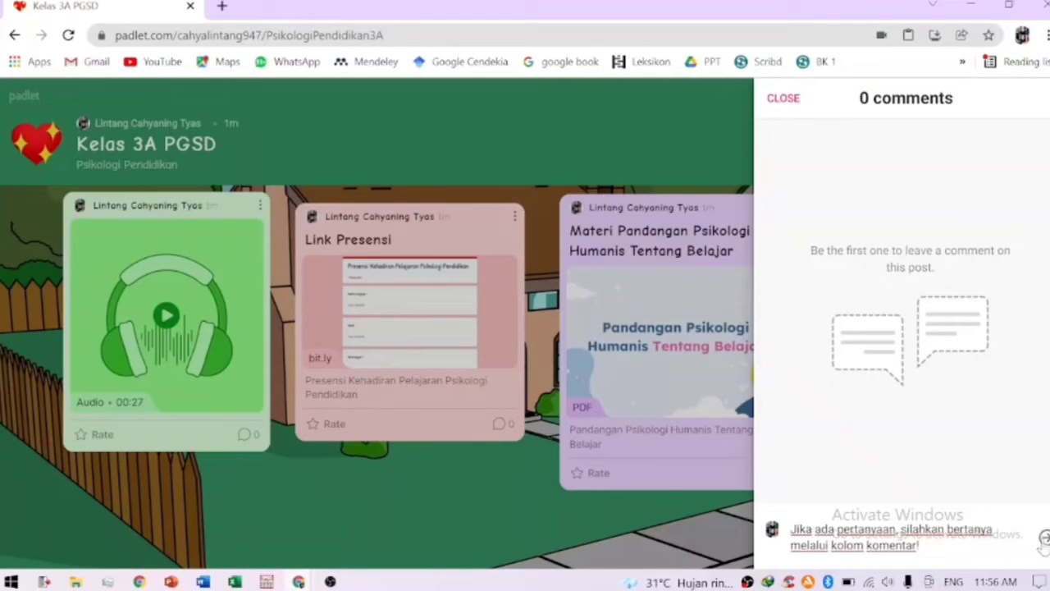
pyautogui.click(1044, 537)
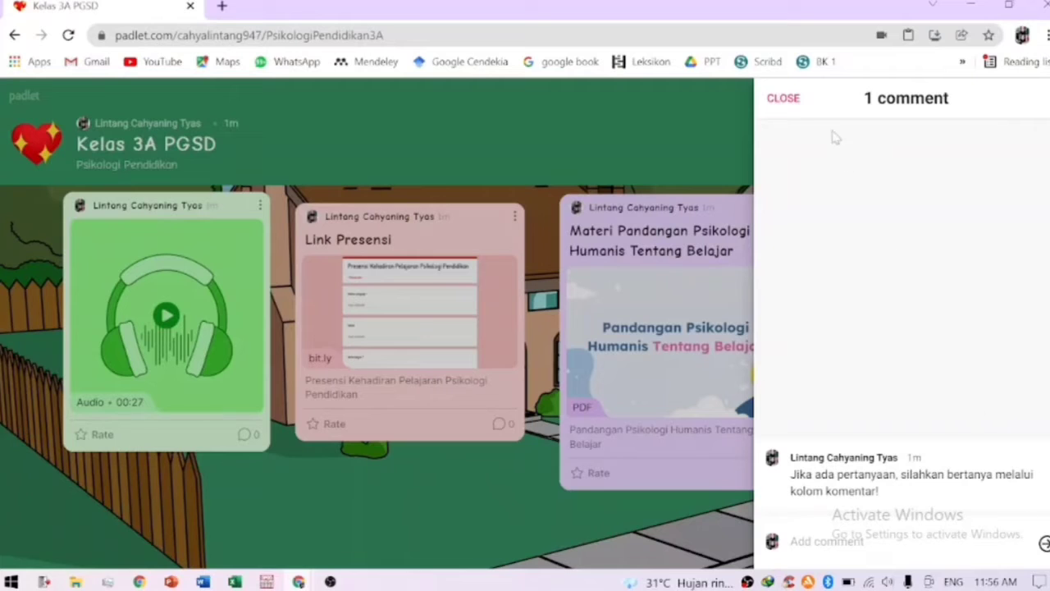
pyautogui.click(792, 104)
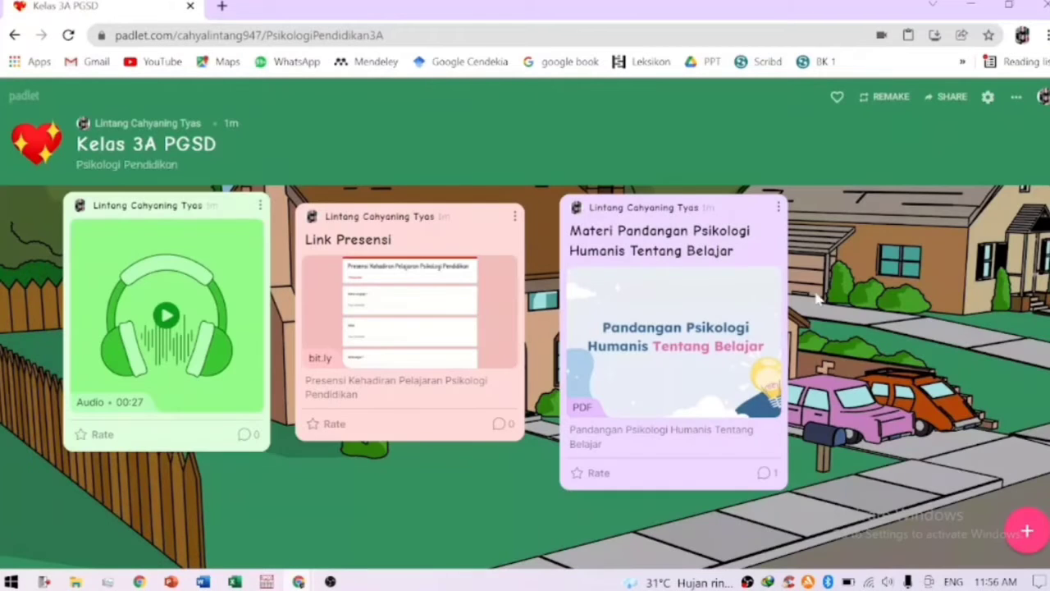
# - Line up the "Link Presensi" and PDF material posts with the upper edge of the audio post
pyautogui.moveTo(461, 227)
pyautogui.mouseDown()
pyautogui.moveTo(474, 218)
pyautogui.moveTo(461, 219)
pyautogui.mouseUp()
pyautogui.moveTo(740, 216); pyautogui.dragTo(727, 214)
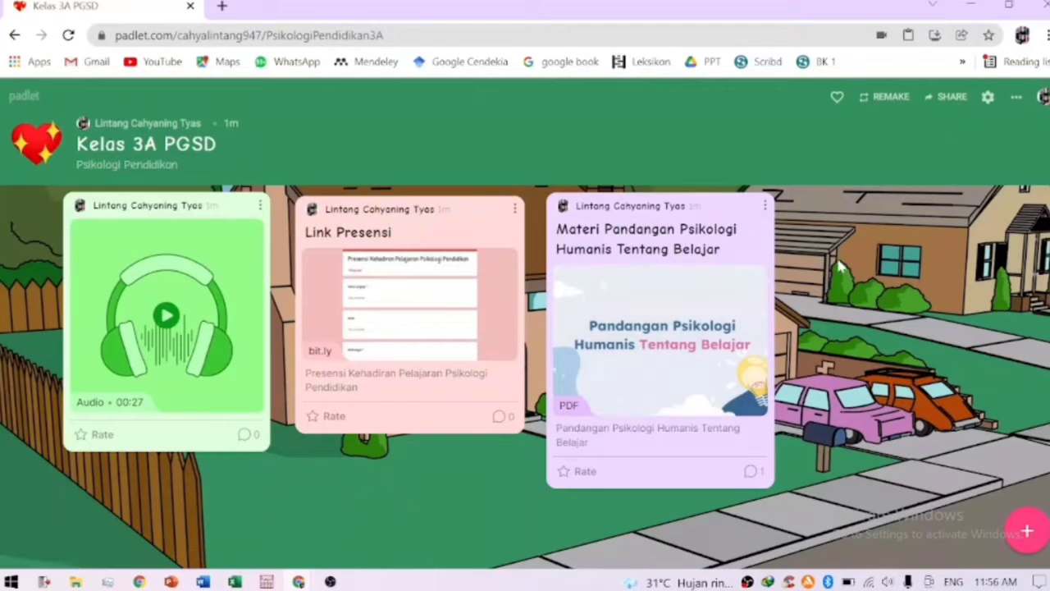
# - Return to the dashboard and make a new blank padlet with the Wall layout
pyautogui.click(24, 97)
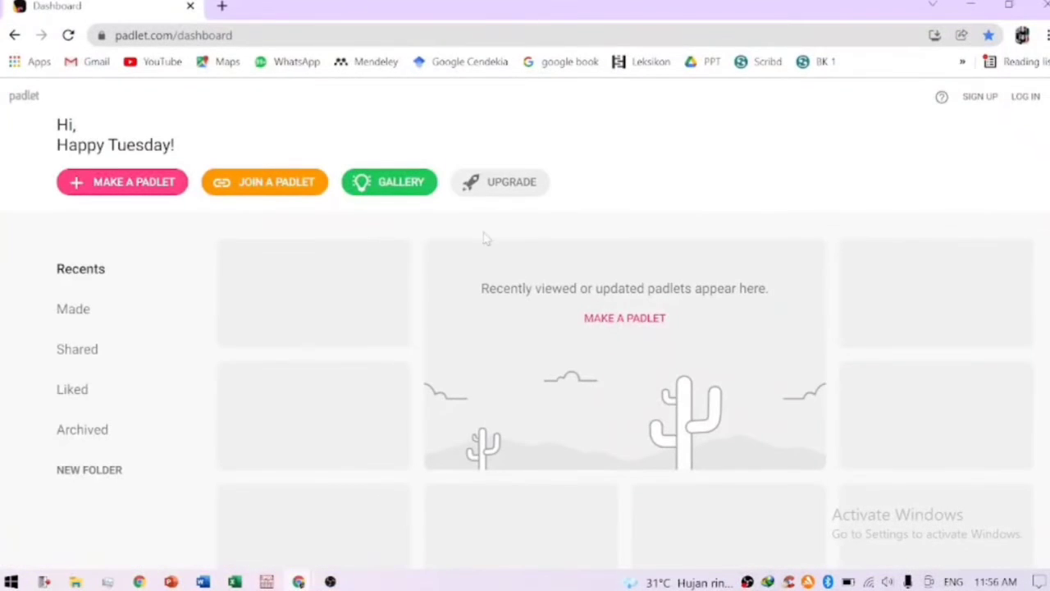
pyautogui.click(129, 184)
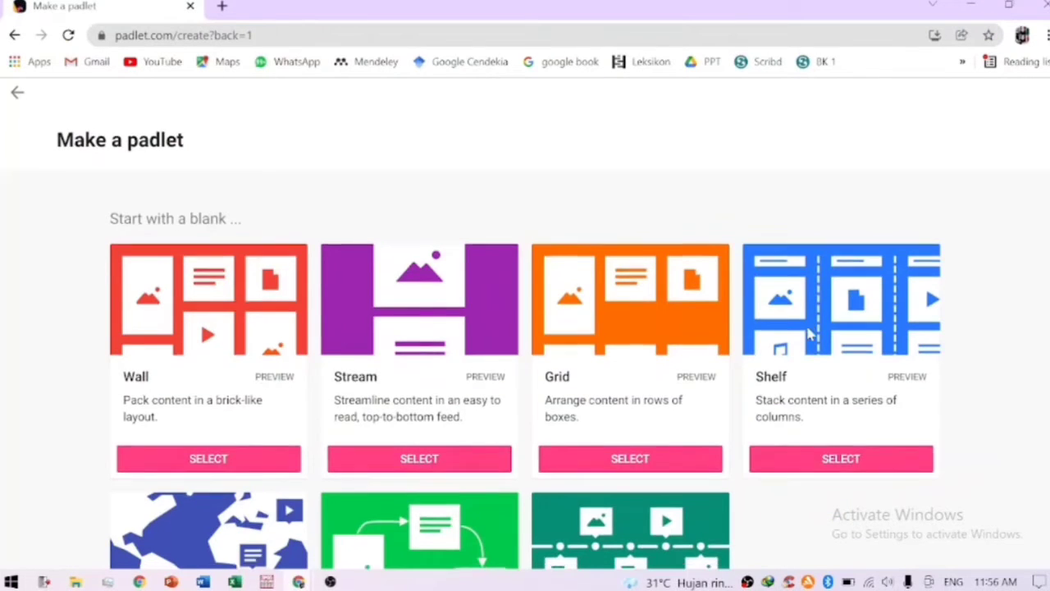
pyautogui.scroll(-3, 812, 335)
pyautogui.scroll(2, 792, 370)
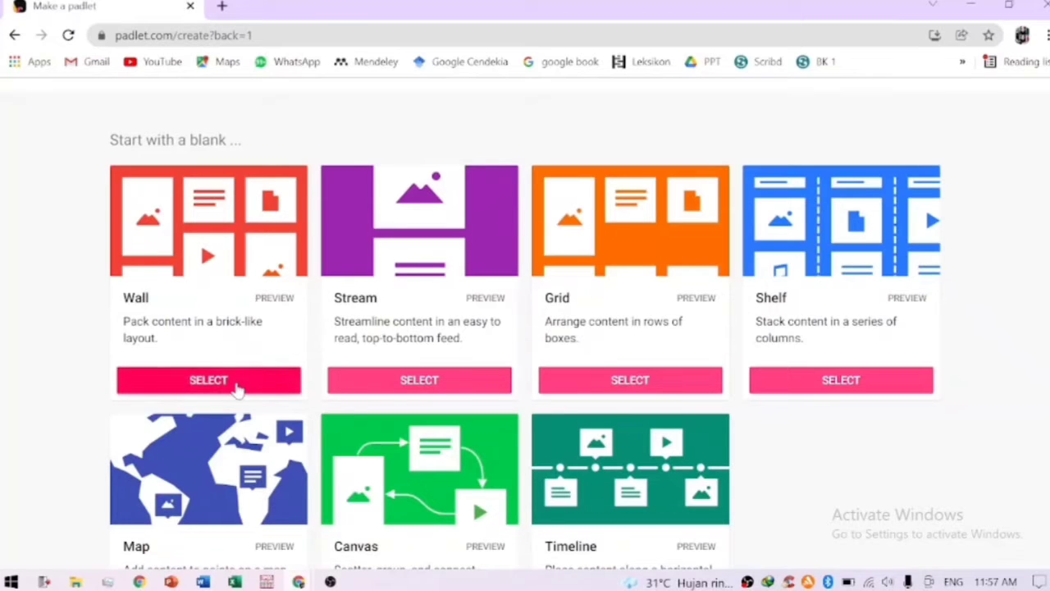
pyautogui.click(234, 384)
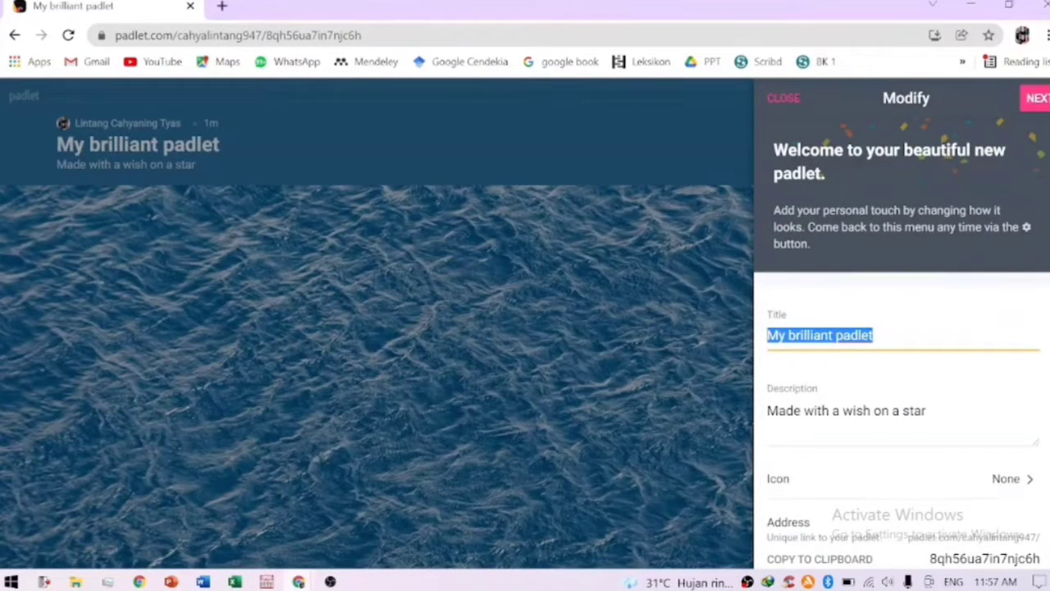
# - Title the new padlet "Forum Diskusi" and set its description to "Psikologi Pendidikan"
pyautogui.write('Forum')
pyautogui.write('Diskusi')
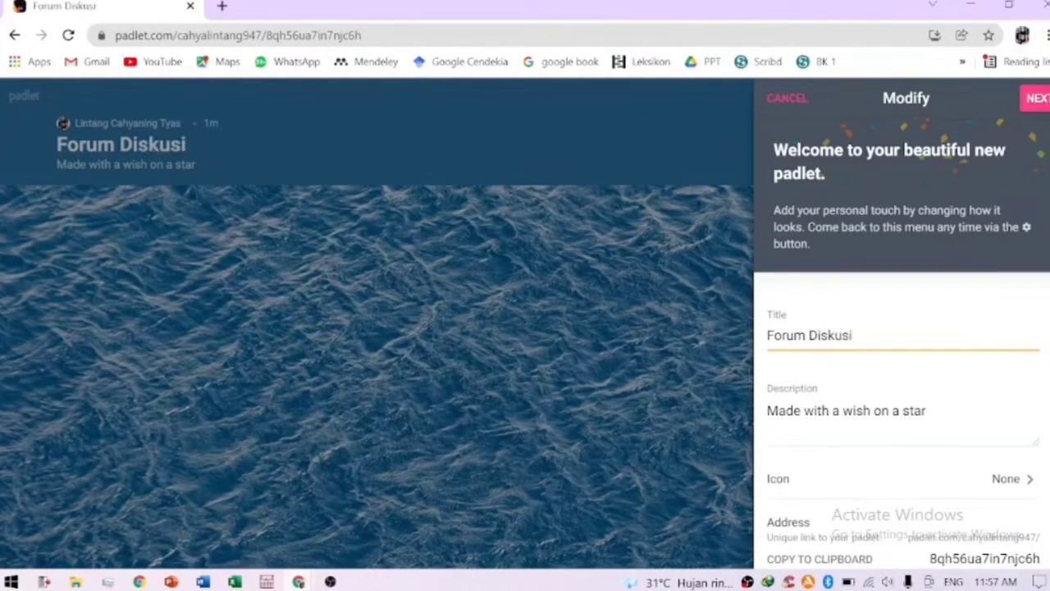
pyautogui.moveTo(927, 411); pyautogui.dragTo(763, 415)
pyautogui.write('P')
pyautogui.write('sikologi')
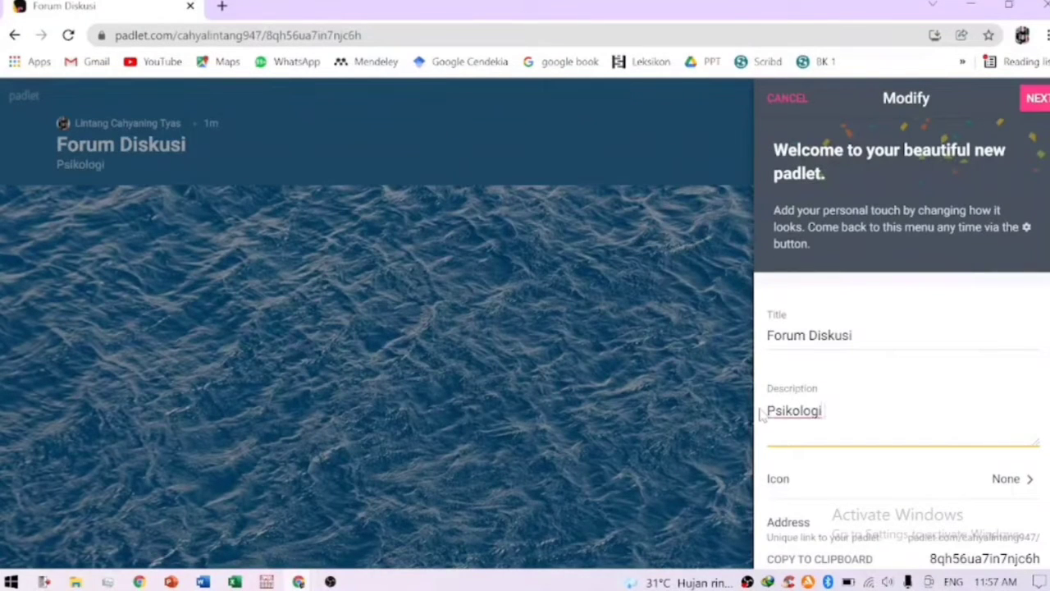
pyautogui.write(' Pendidi')
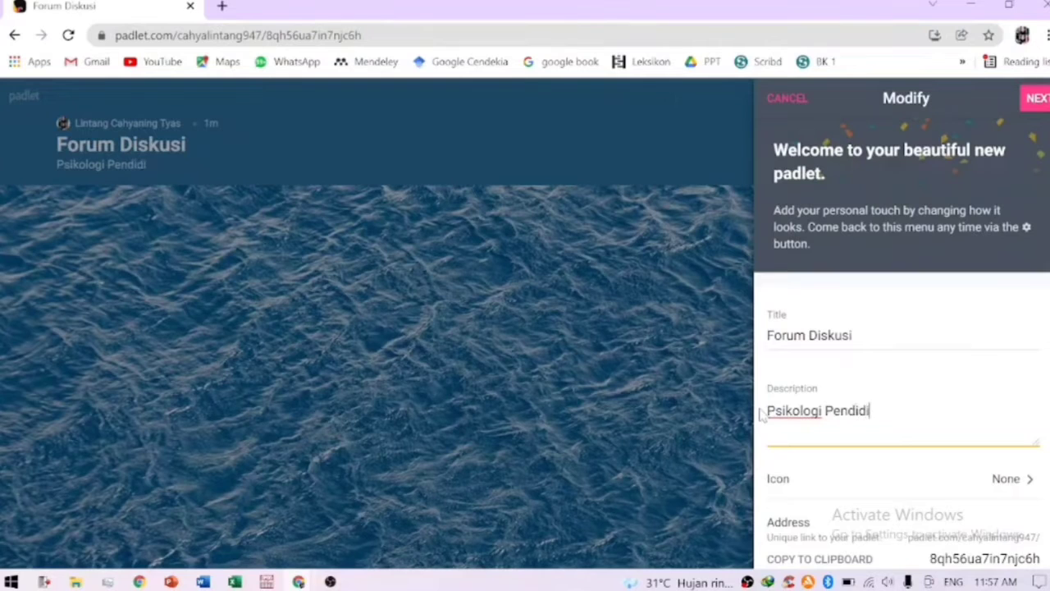
pyautogui.write('kan')
# - Choose the tiger face emoji from Animals & Nature as the padlet's icon
pyautogui.click(1019, 493)
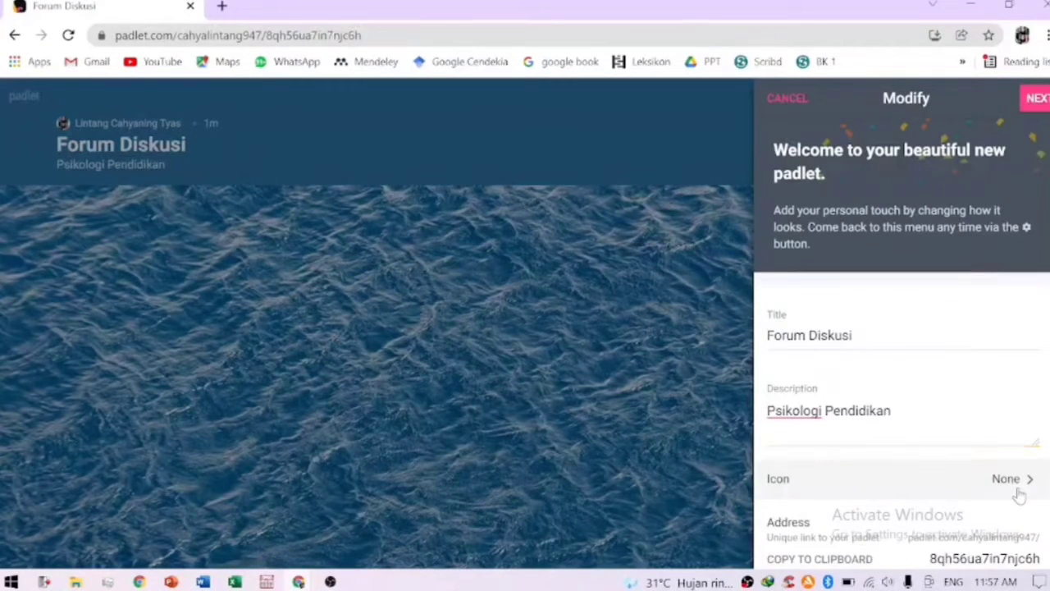
pyautogui.click(988, 456)
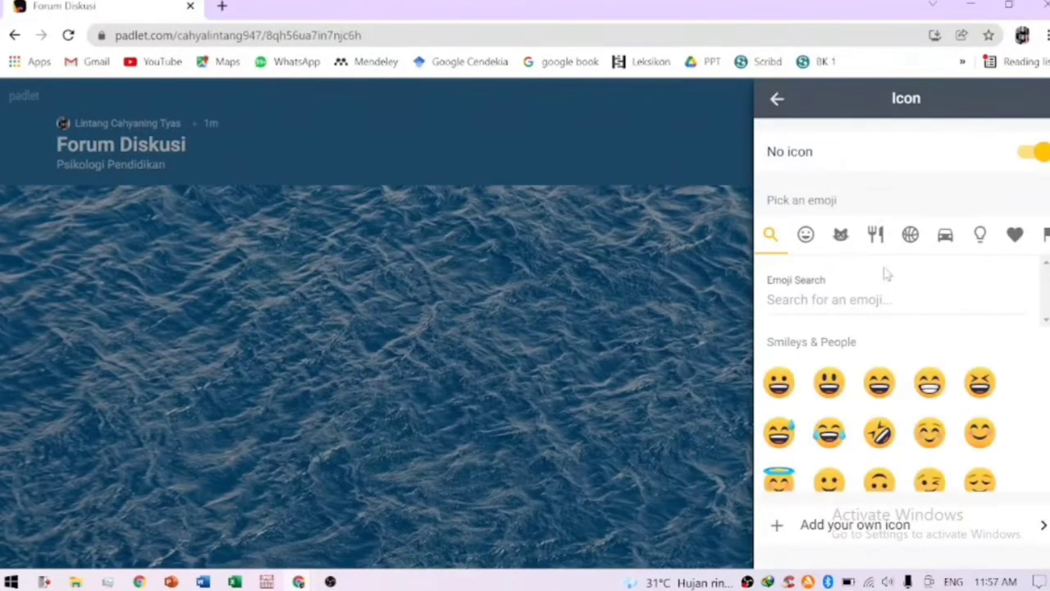
pyautogui.click(841, 235)
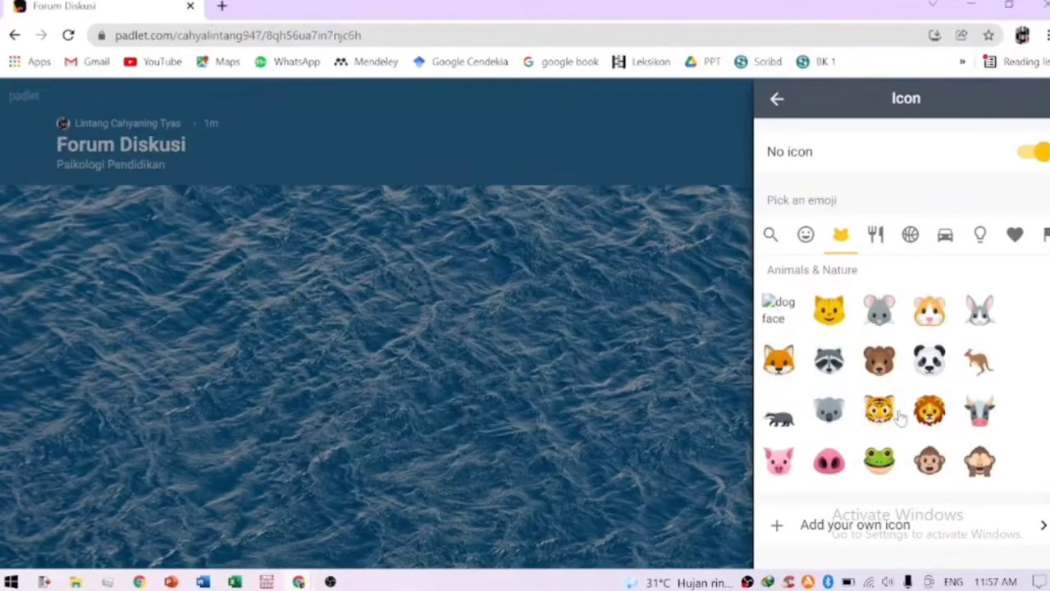
pyautogui.click(879, 409)
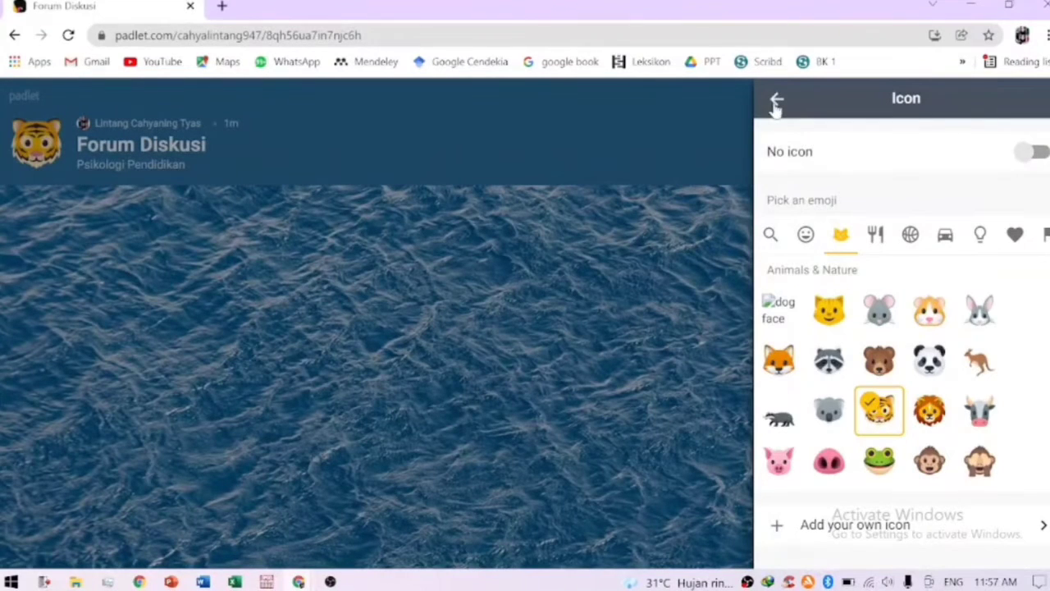
pyautogui.click(776, 99)
# - Set the padlet's wallpaper to the Jetpack picture
pyautogui.click(1023, 330)
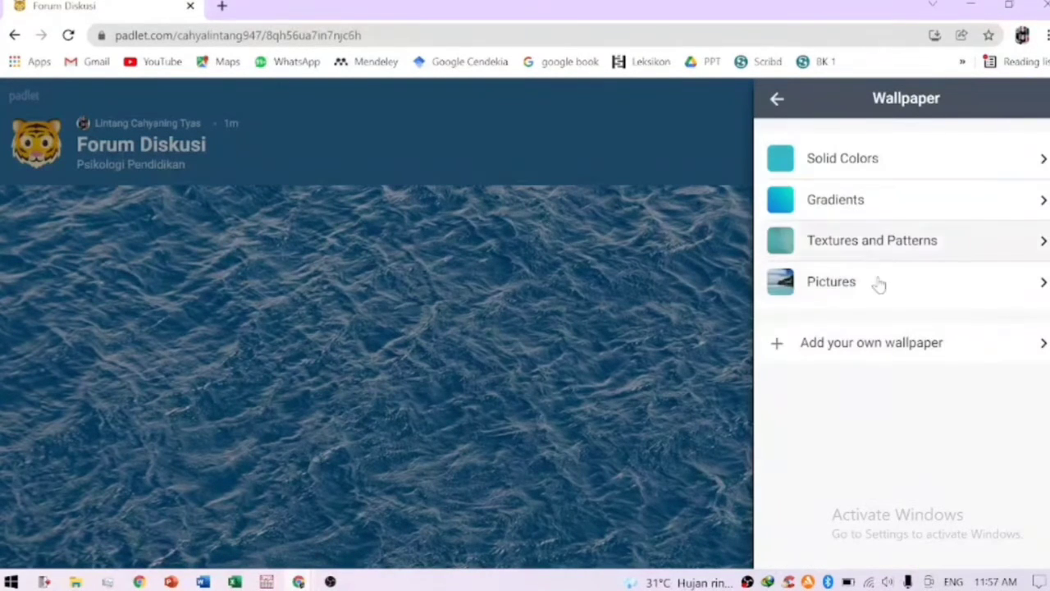
pyautogui.click(902, 289)
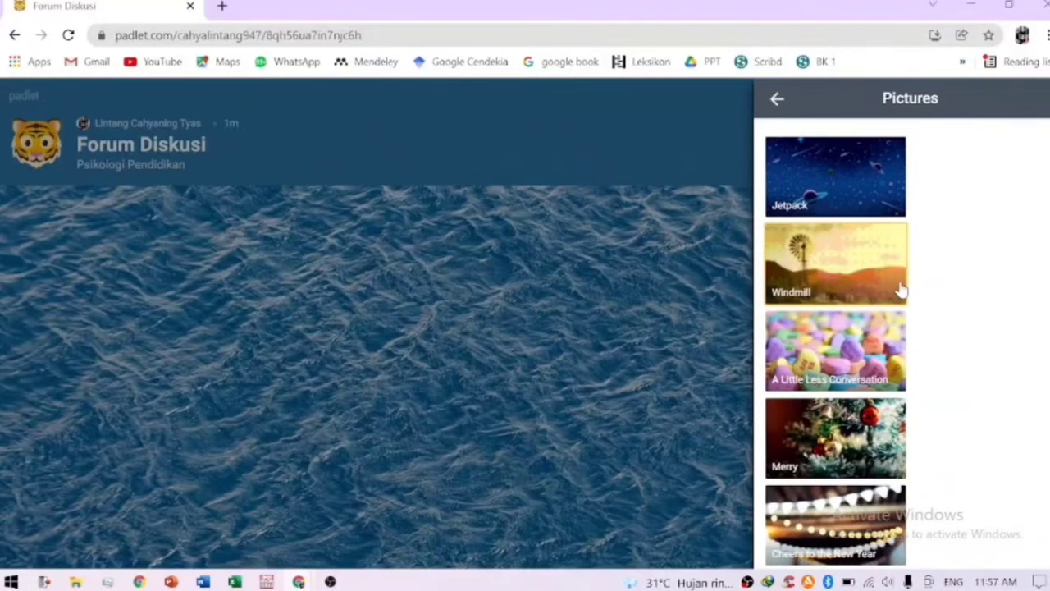
pyautogui.click(861, 173)
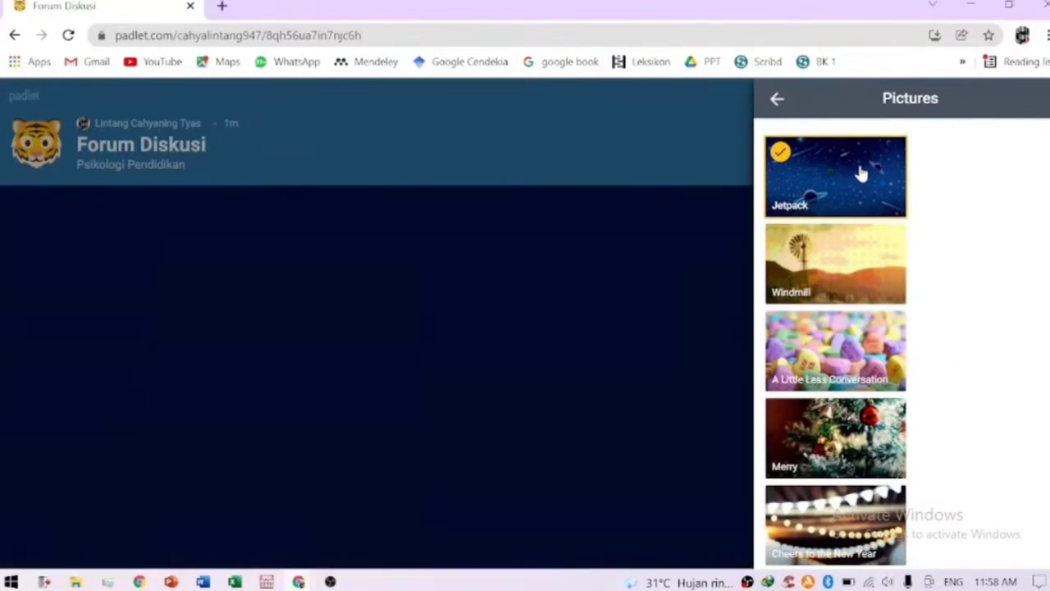
pyautogui.click(779, 99)
# - Set the padlet's post reactions to Grade
pyautogui.click(1018, 323)
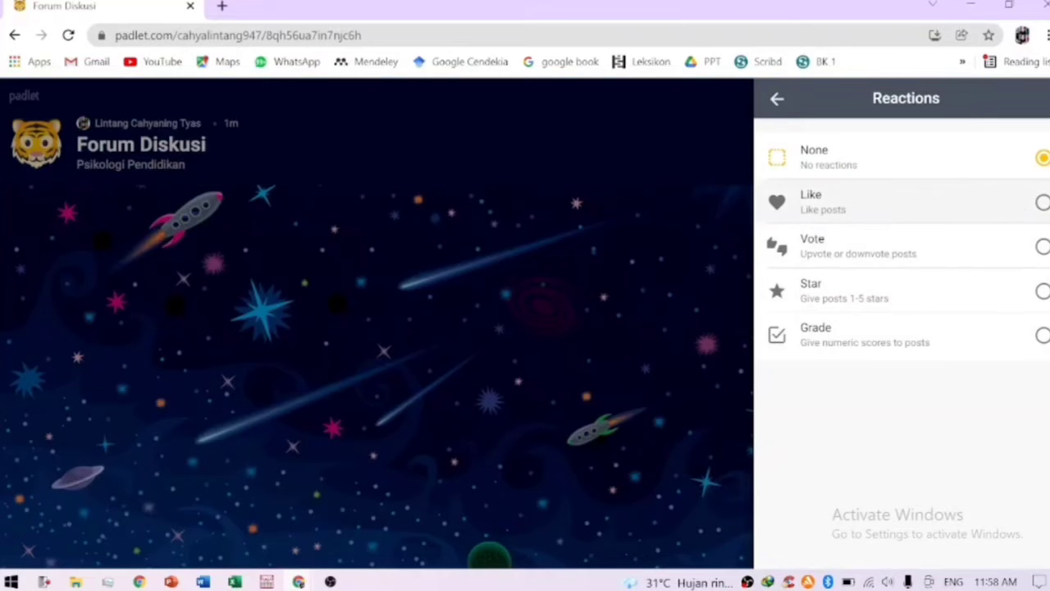
pyautogui.click(1042, 336)
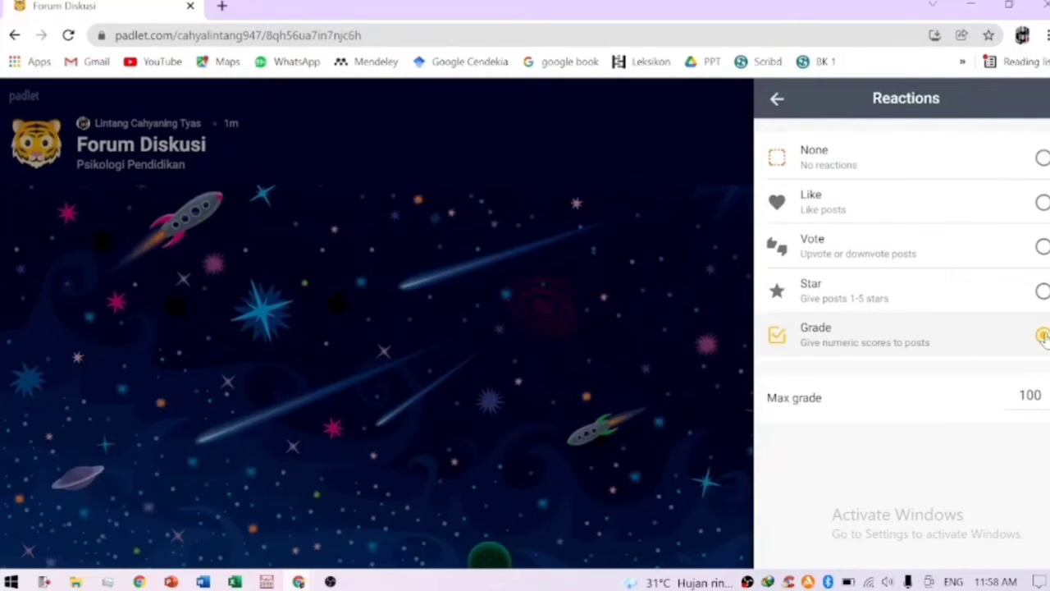
# - Save the Forum Diskusi padlet's settings and start a new post on it
pyautogui.click(779, 99)
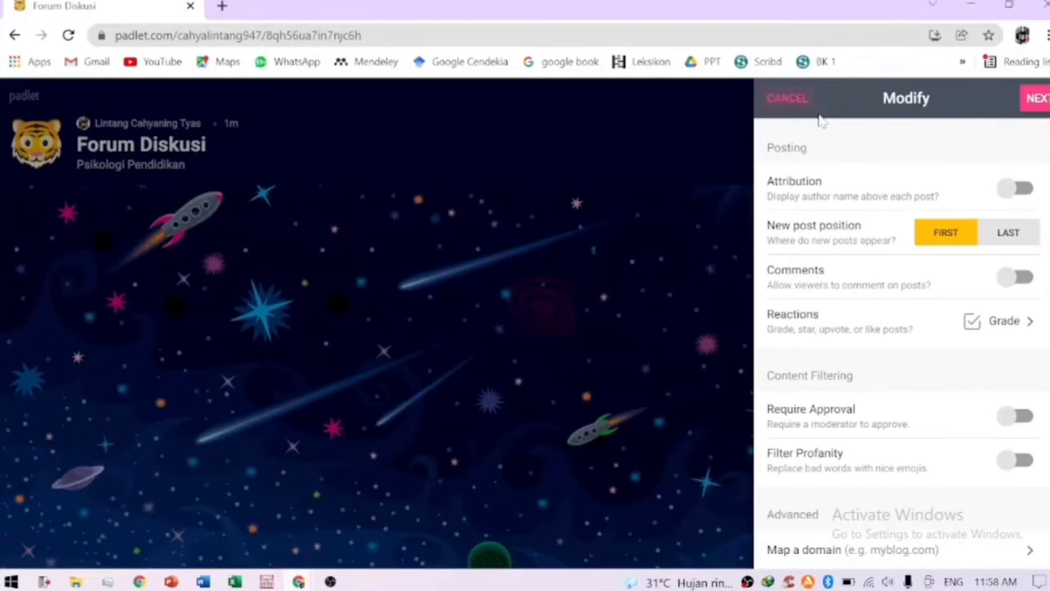
pyautogui.click(1036, 98)
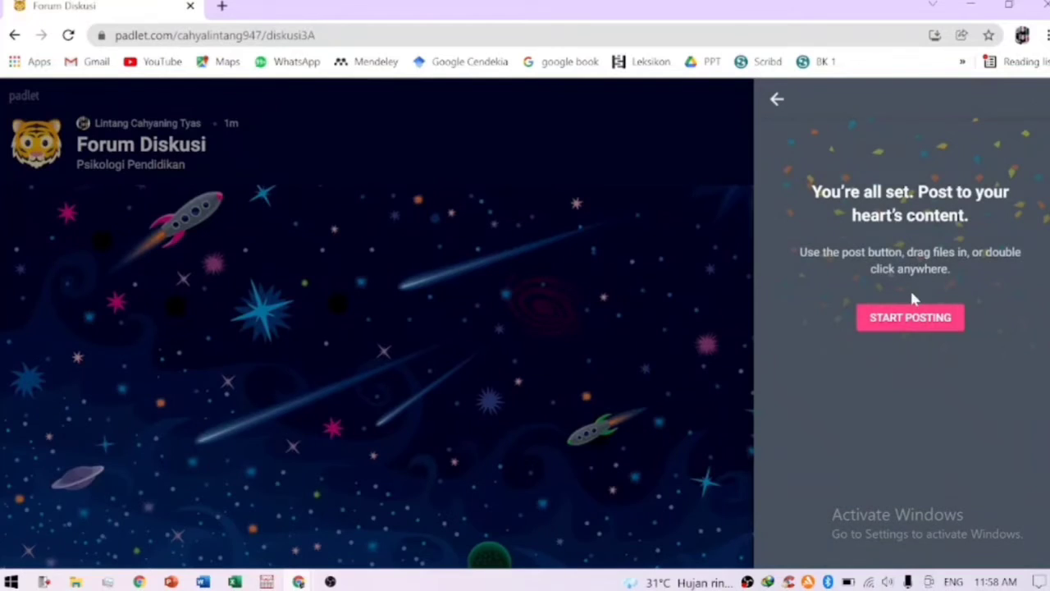
pyautogui.click(910, 318)
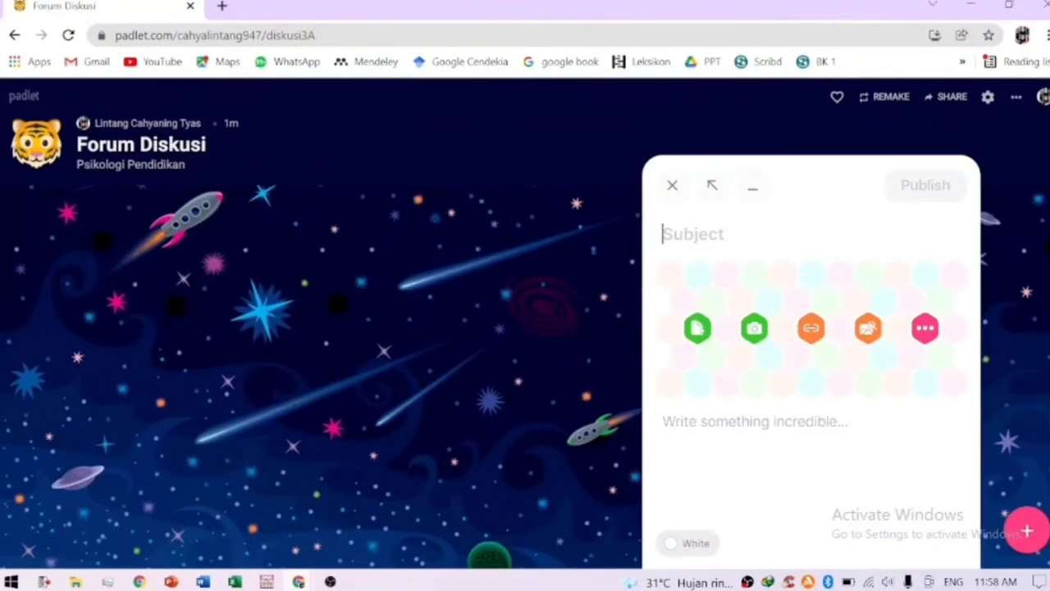
# - Write a post titled "Curah Pendapat" with the text "Bagaimana menurut kalian, pandangan psikologi humanis tentang belajar?"
pyautogui.write('Cu')
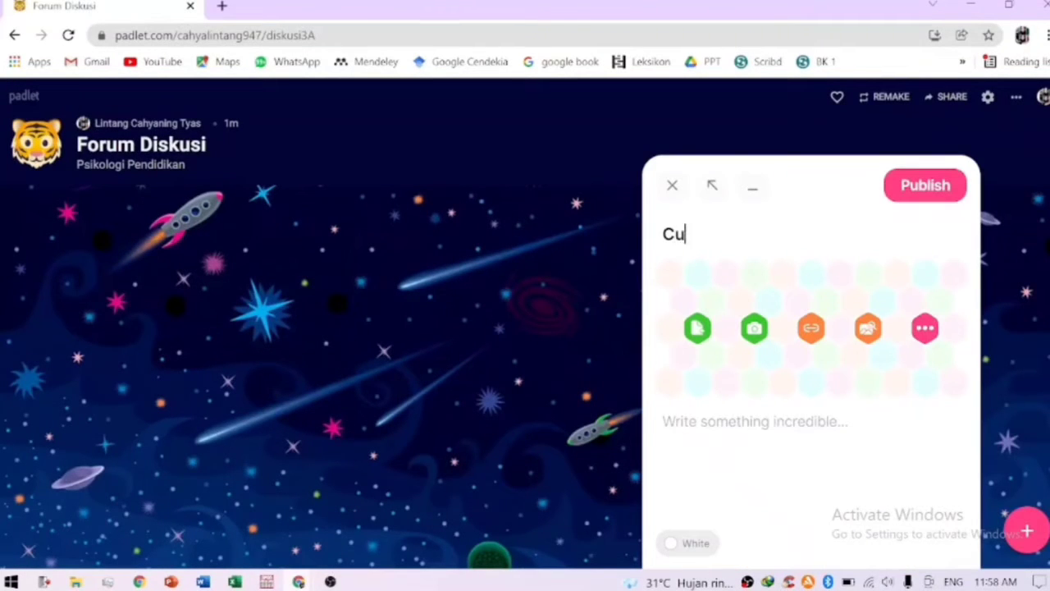
pyautogui.write('rah Pendapat')
pyautogui.click(664, 421)
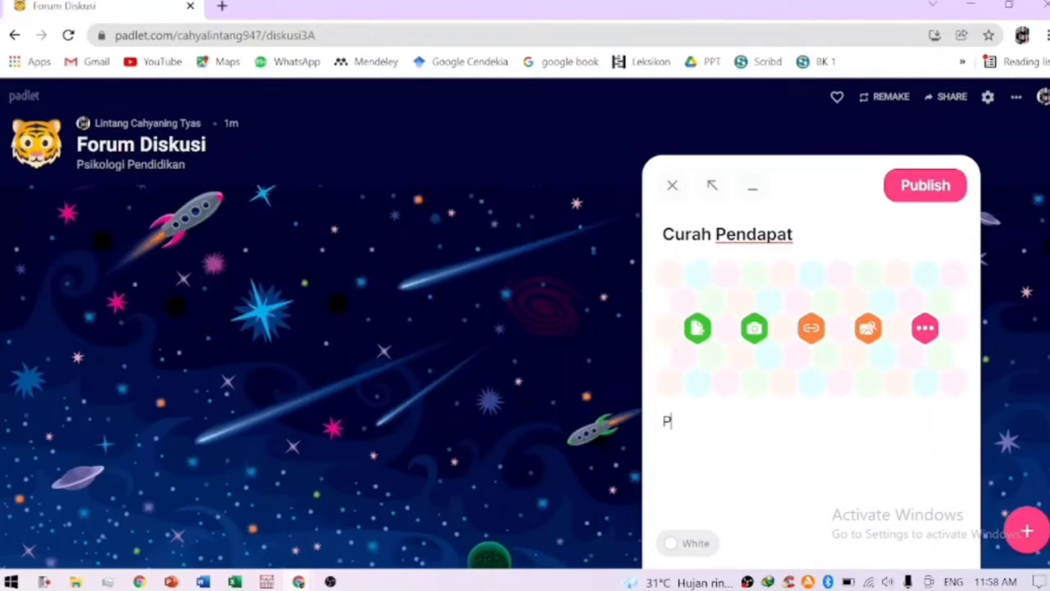
pyautogui.write('agaimana ')
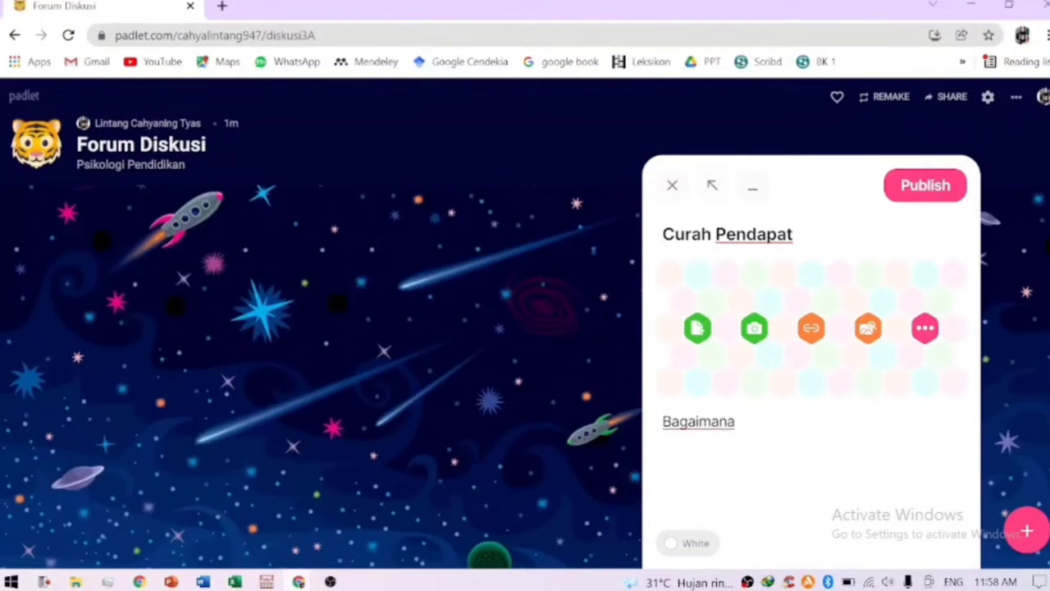
pyautogui.write('menurut kalia')
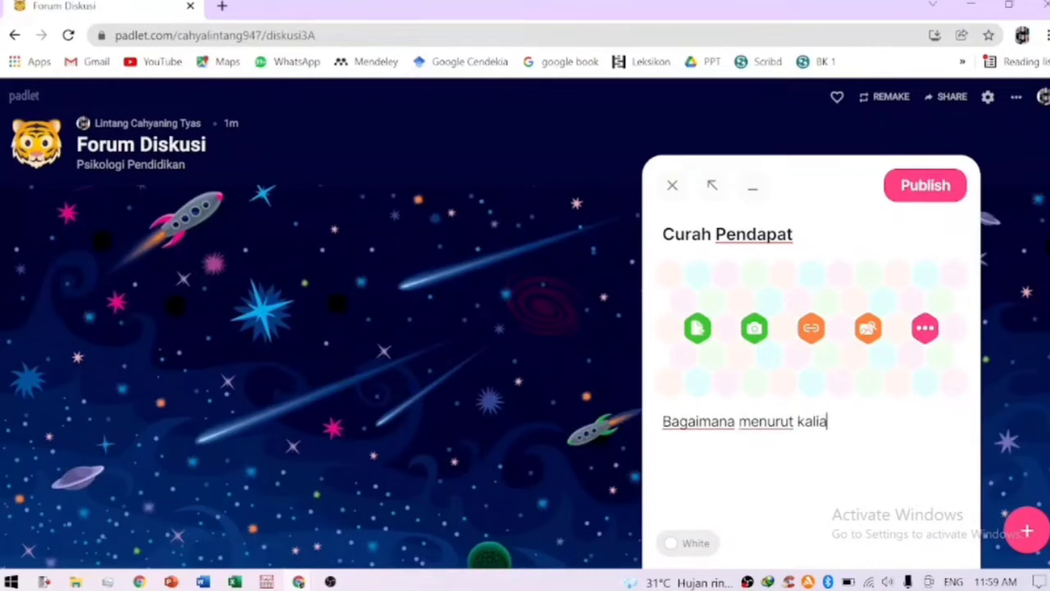
pyautogui.write('n, pandangan psikolo')
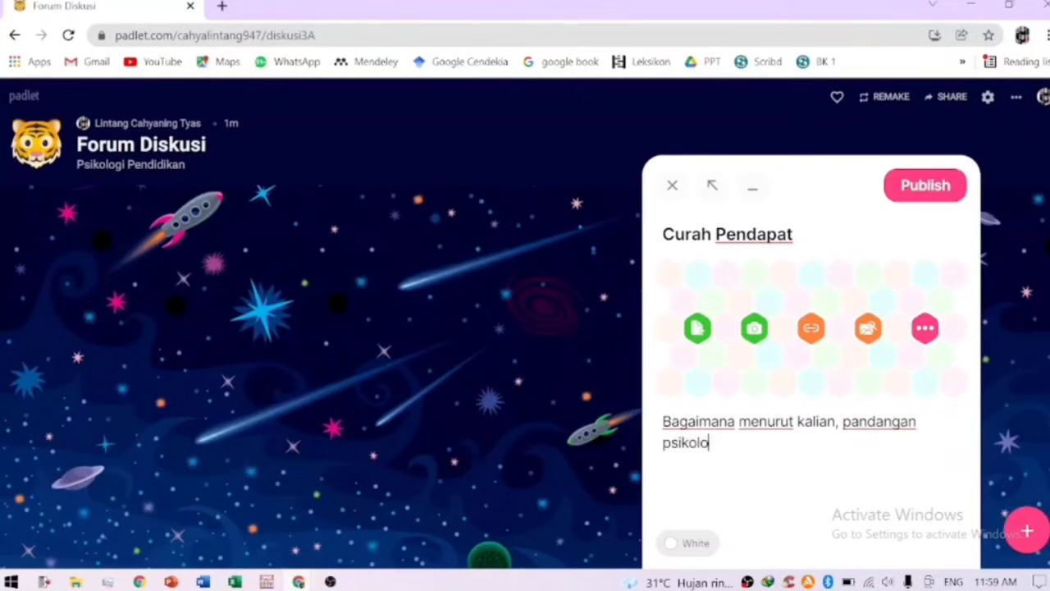
pyautogui.write('gi humanis')
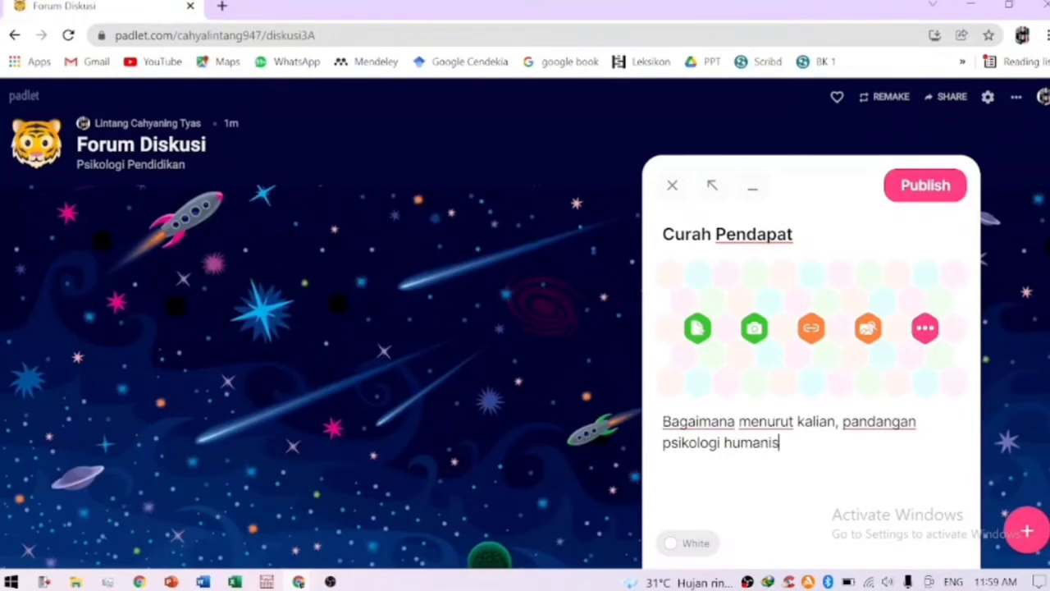
pyautogui.write(' tentang belajar')
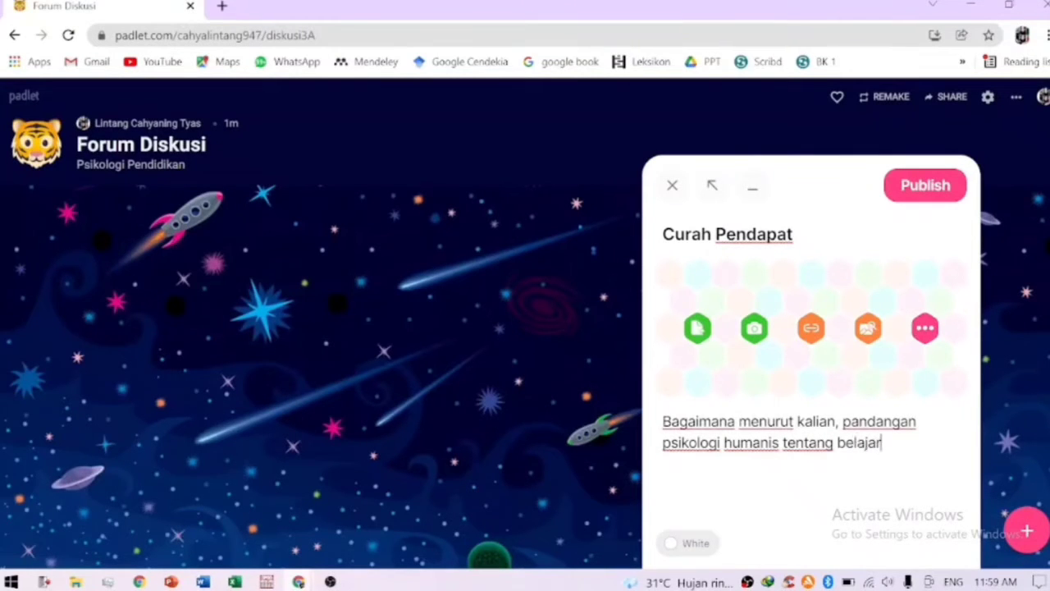
pyautogui.write('?')
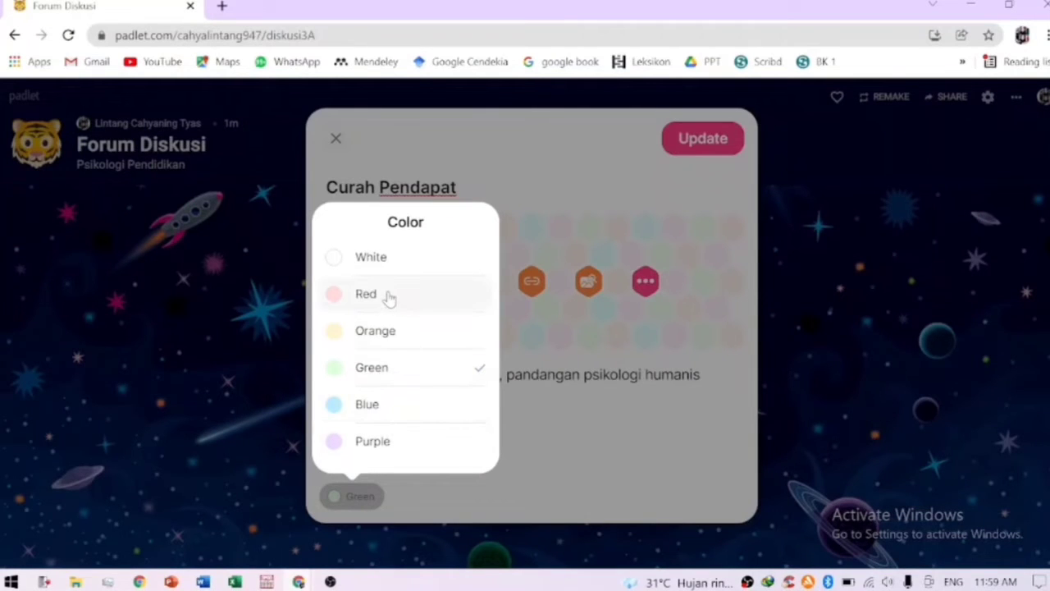
# - Change the Curah Pendapat post's colour to red and update the post
pyautogui.click(389, 297)
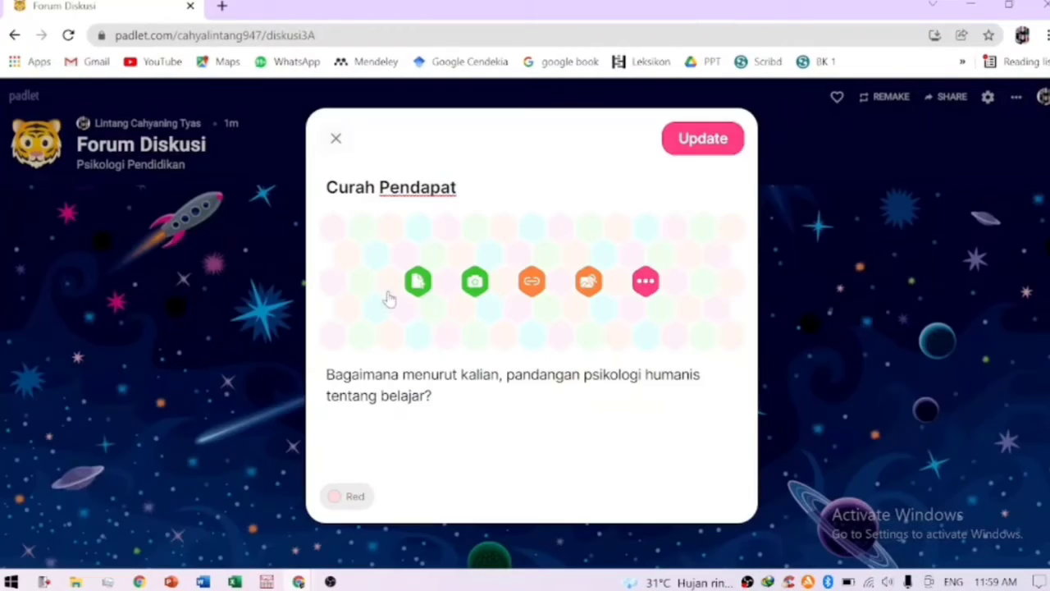
pyautogui.click(702, 146)
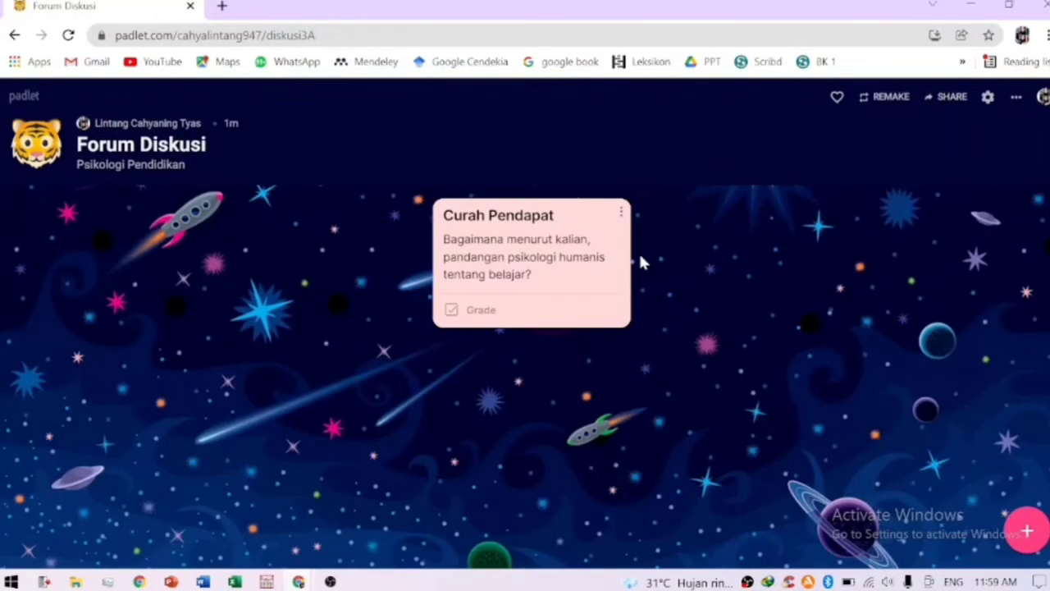
# - Transfer the Curah Pendapat post to the Kelas 3A PGSD padlet and place it there to the right of the PDF post
pyautogui.click(621, 215)
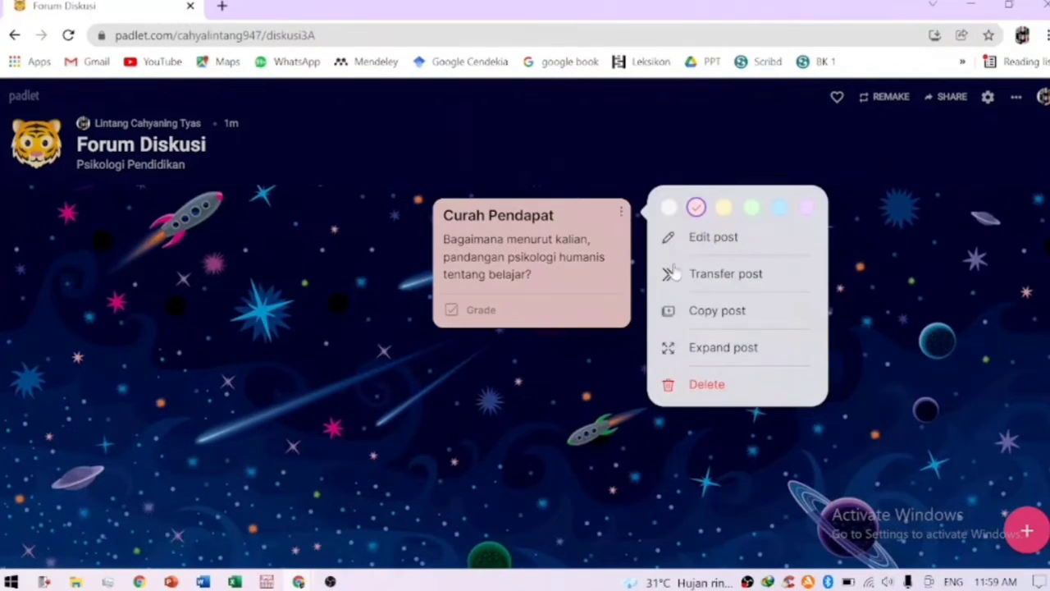
pyautogui.click(768, 279)
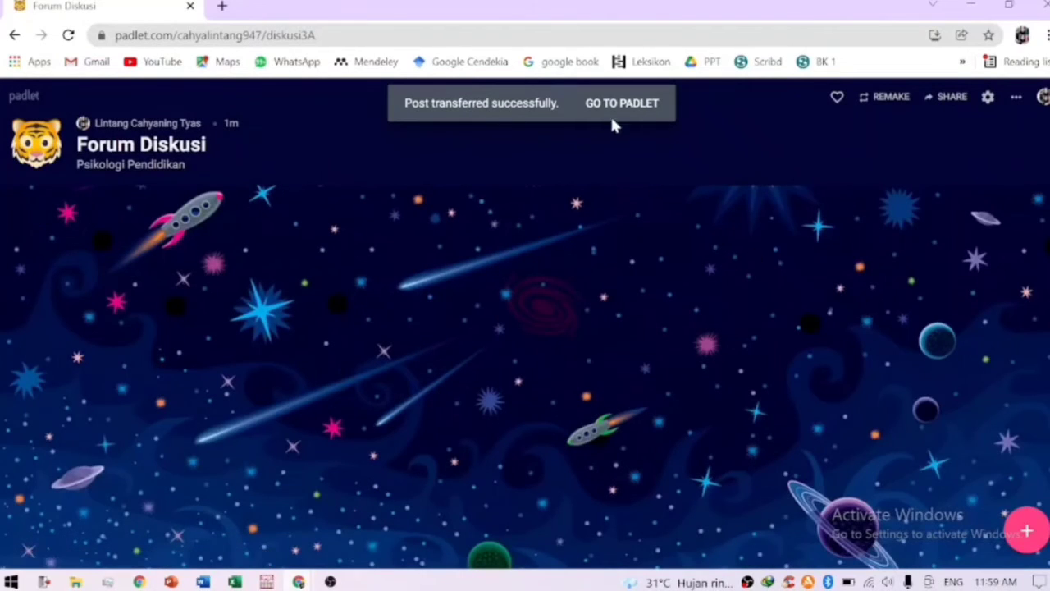
pyautogui.click(633, 106)
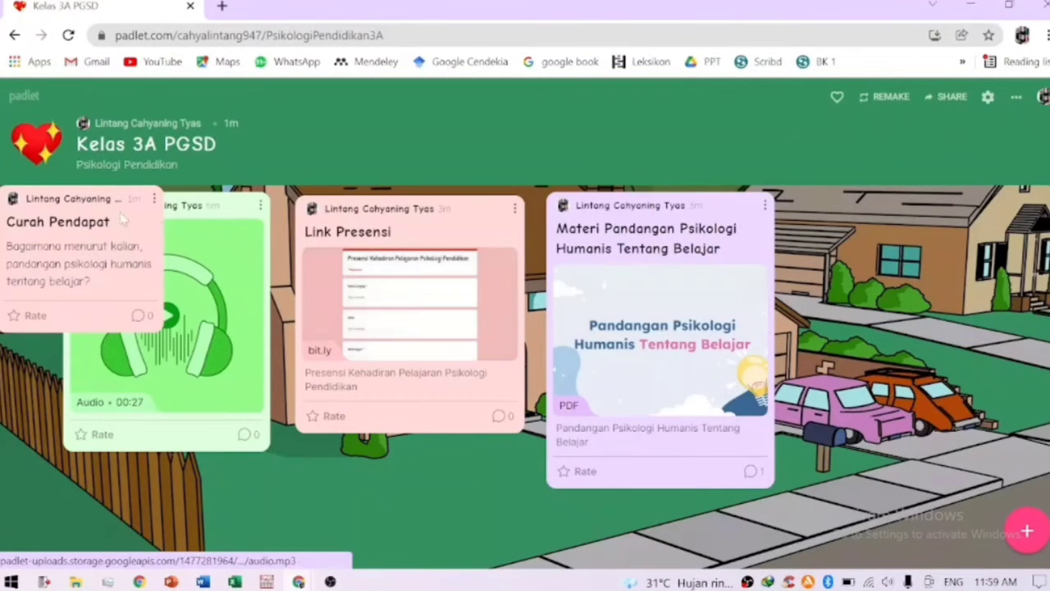
pyautogui.moveTo(118, 206); pyautogui.dragTo(968, 361)
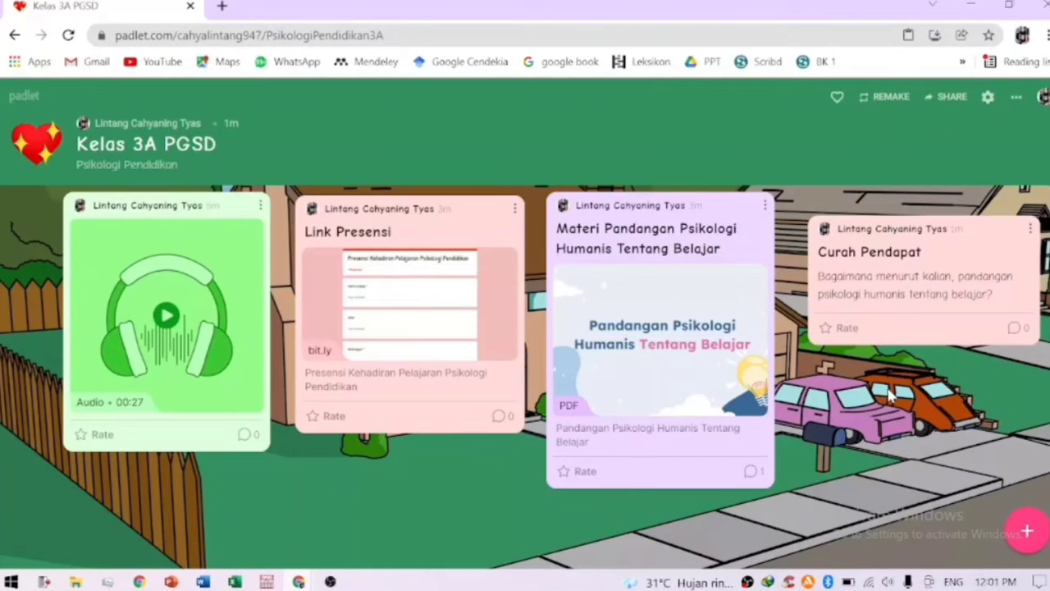
# - Set the Kelas 3A PGSD padlet's privacy to Password, enter the saved password, keep visitor permissions at Can write, and save
pyautogui.click(954, 97)
pyautogui.scroll(-1, 903, 246)
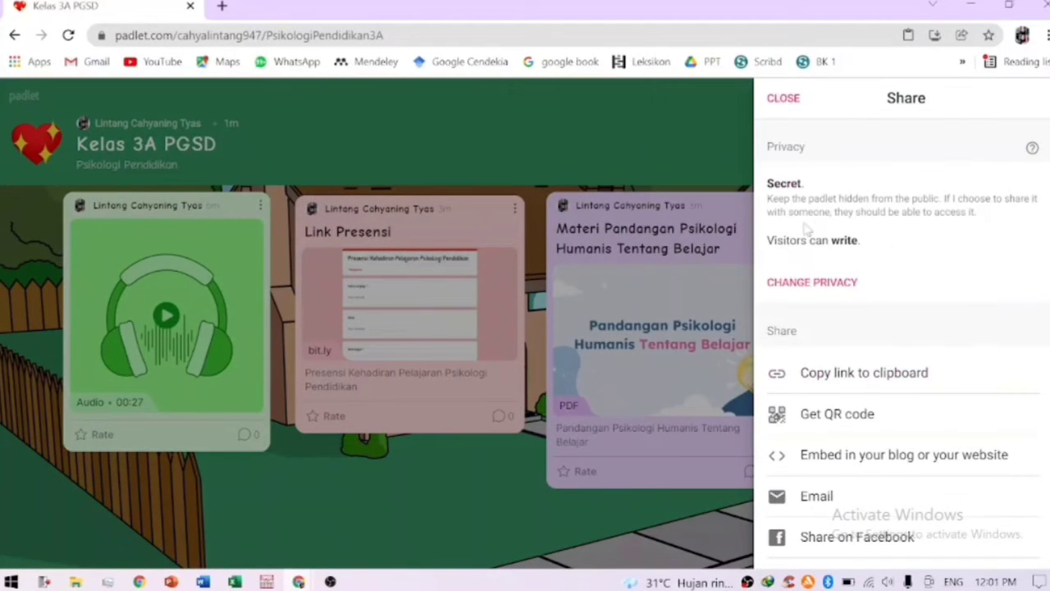
pyautogui.scroll(1, 837, 373)
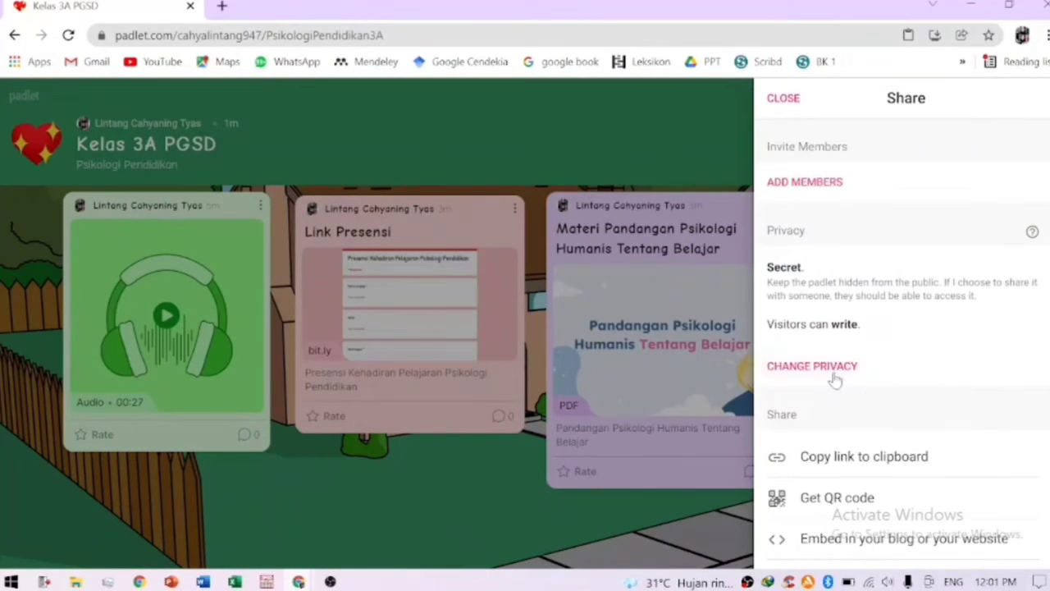
pyautogui.click(836, 371)
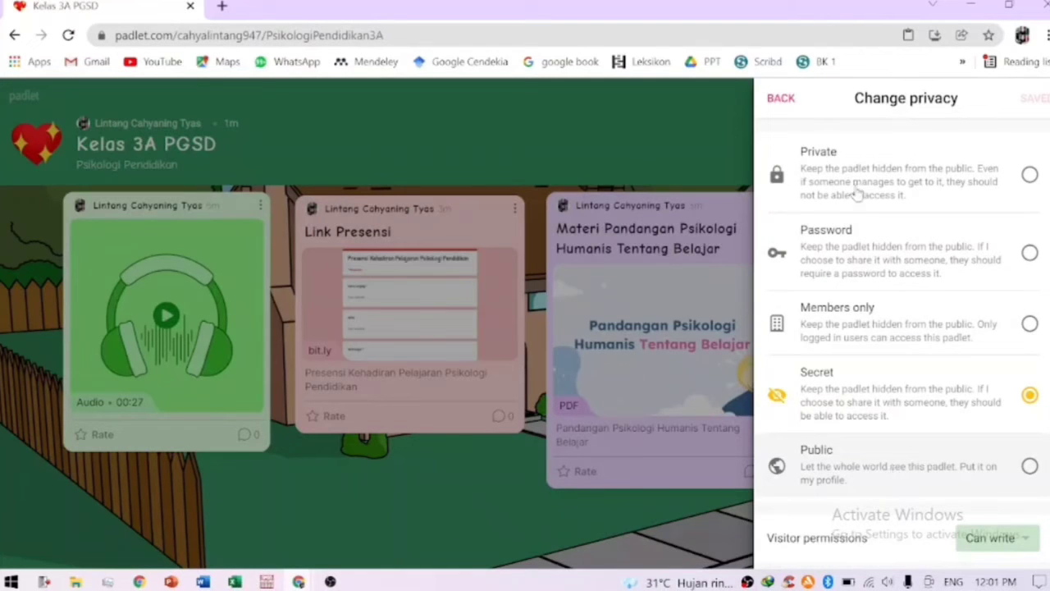
pyautogui.click(1030, 253)
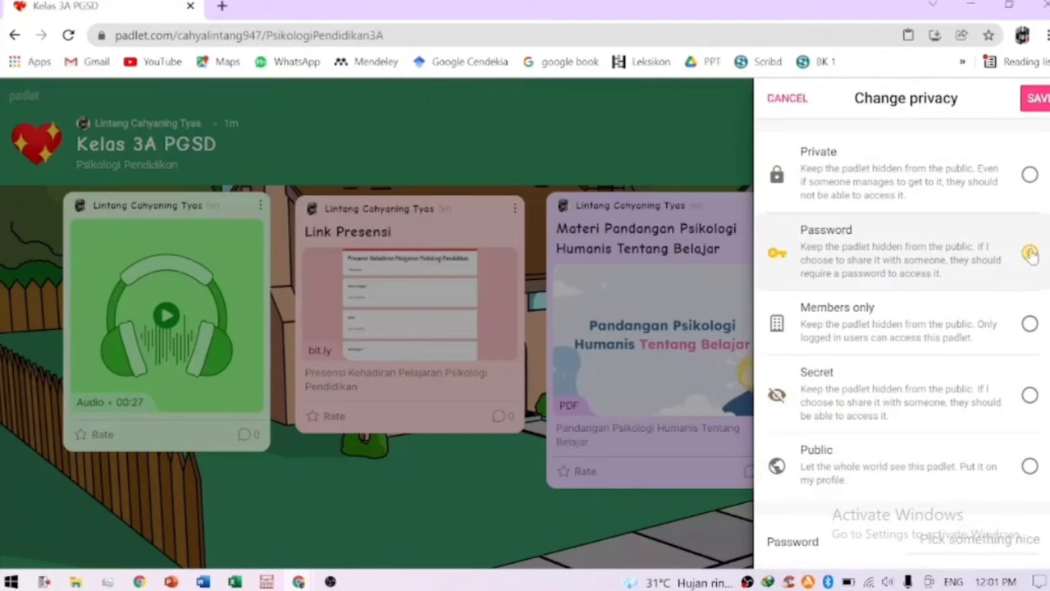
pyautogui.scroll(-2, 931, 340)
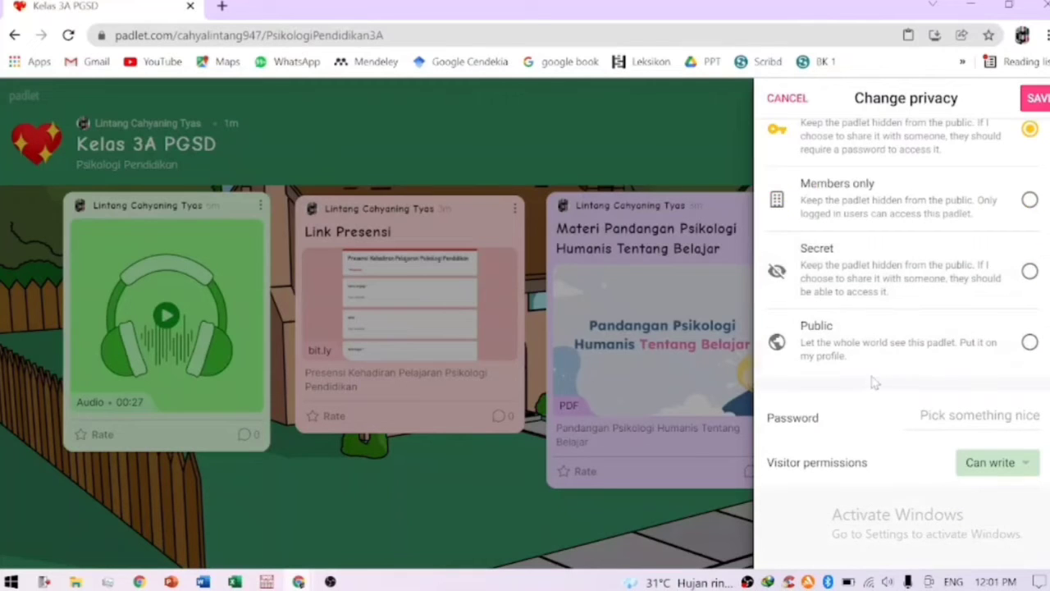
pyautogui.click(1022, 417)
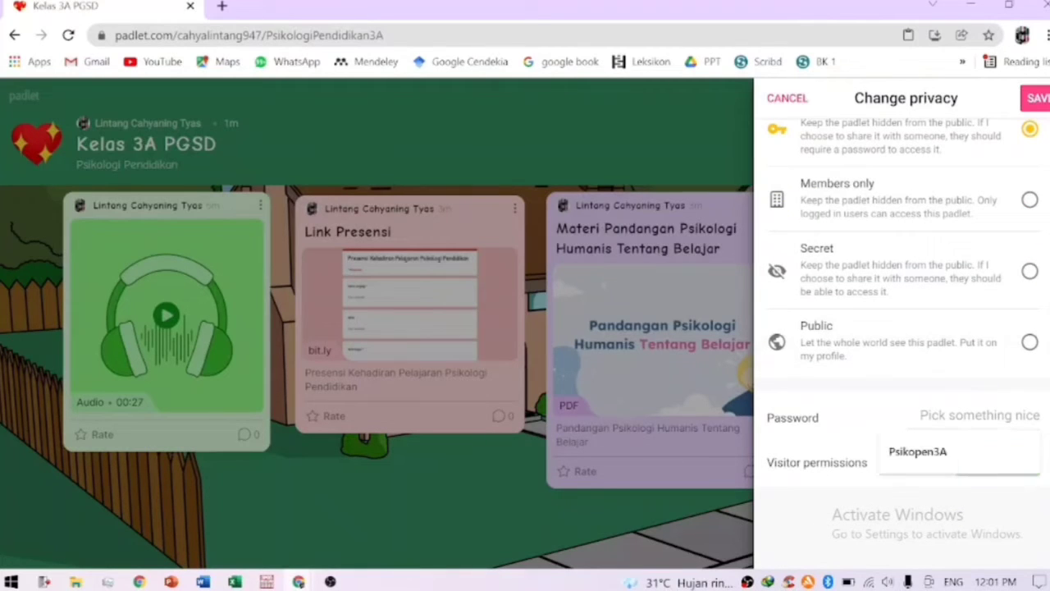
pyautogui.click(962, 450)
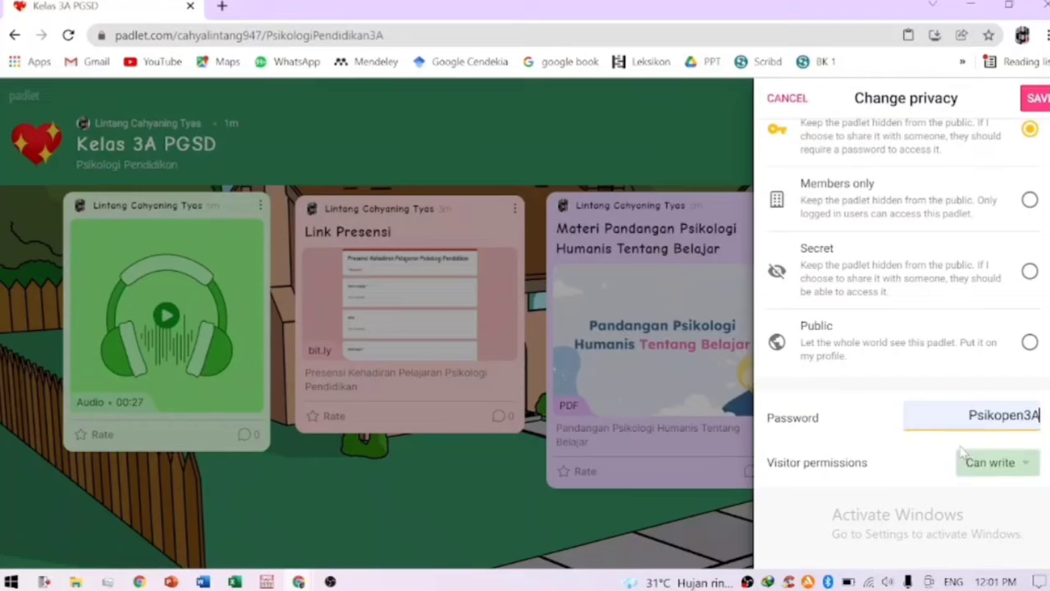
pyautogui.click(1028, 467)
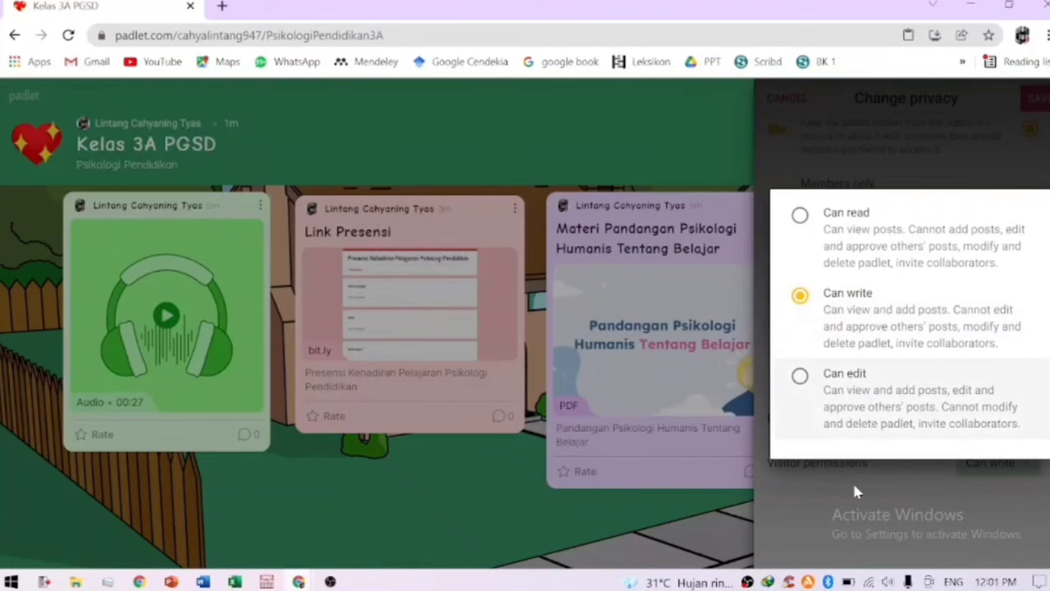
pyautogui.click(897, 476)
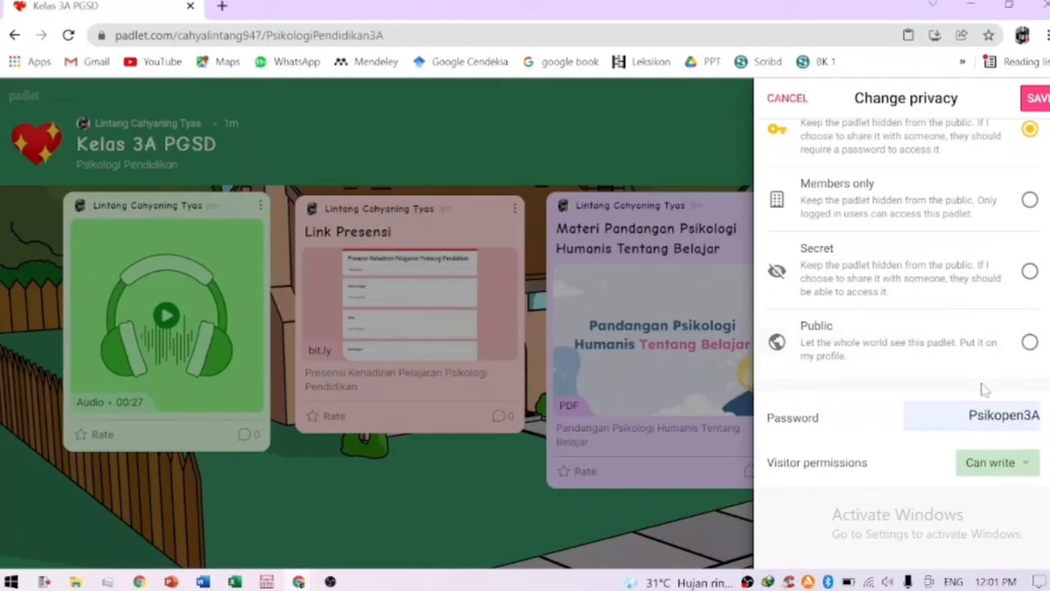
pyautogui.click(1038, 98)
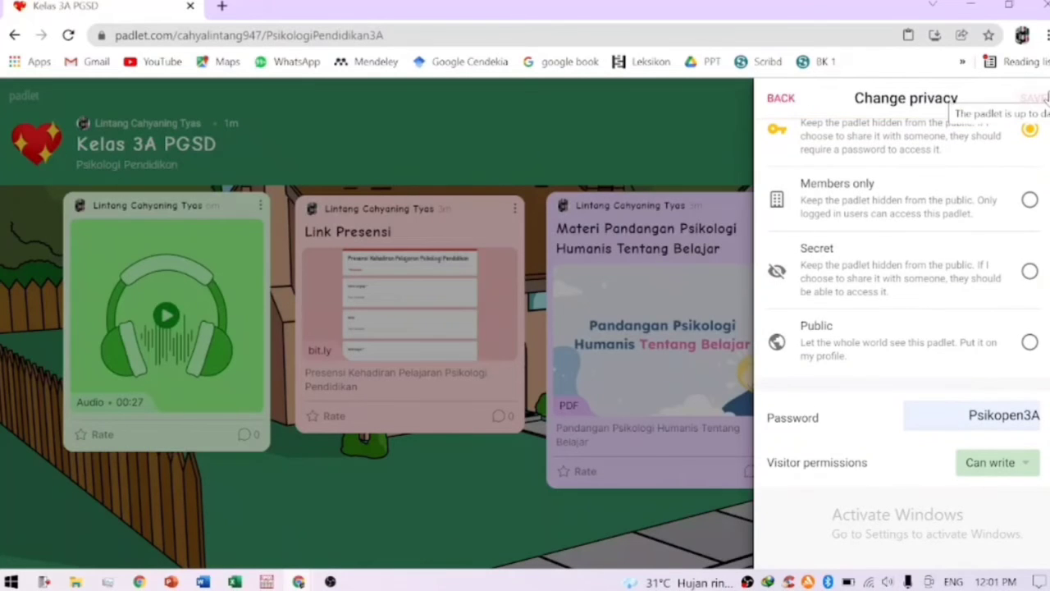
pyautogui.click(784, 99)
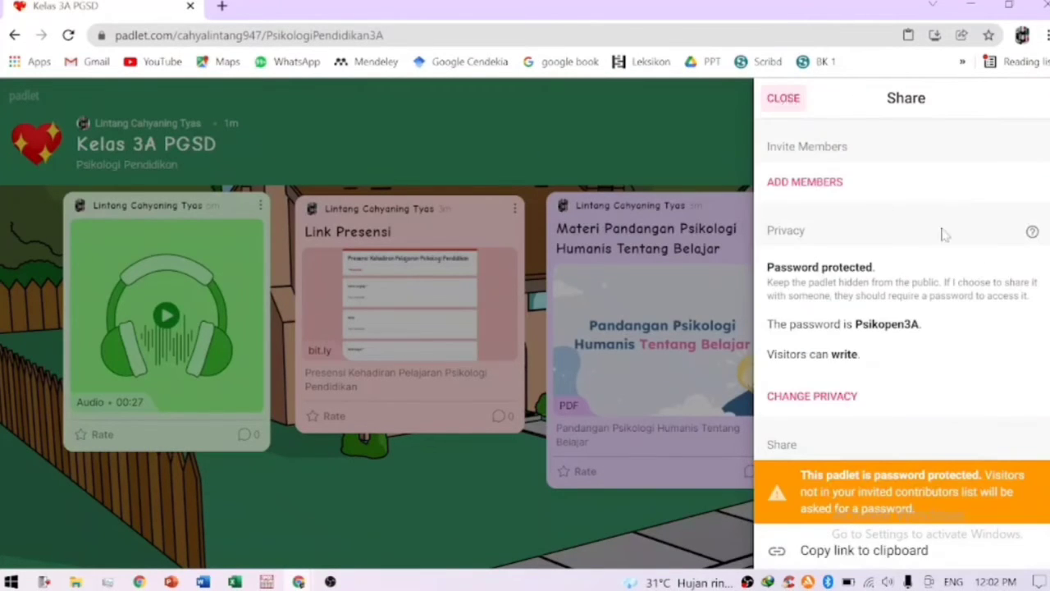
# - Review the sharing and export options, copy the padlet's link to the clipboard, and close the sharing settings
pyautogui.scroll(-5, 975, 244)
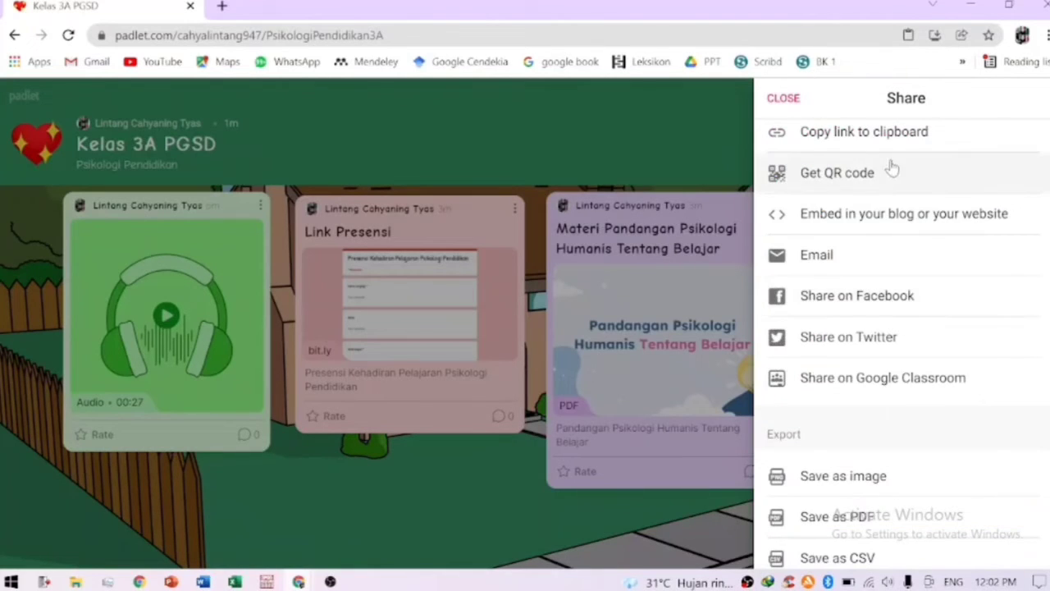
pyautogui.scroll(2, 968, 247)
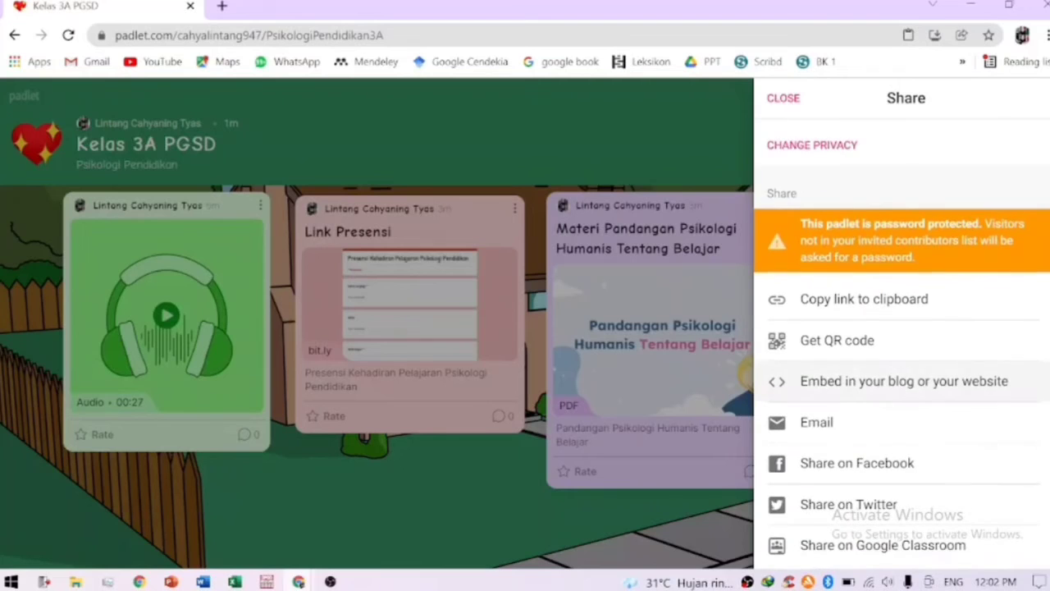
pyautogui.scroll(-1, 968, 283)
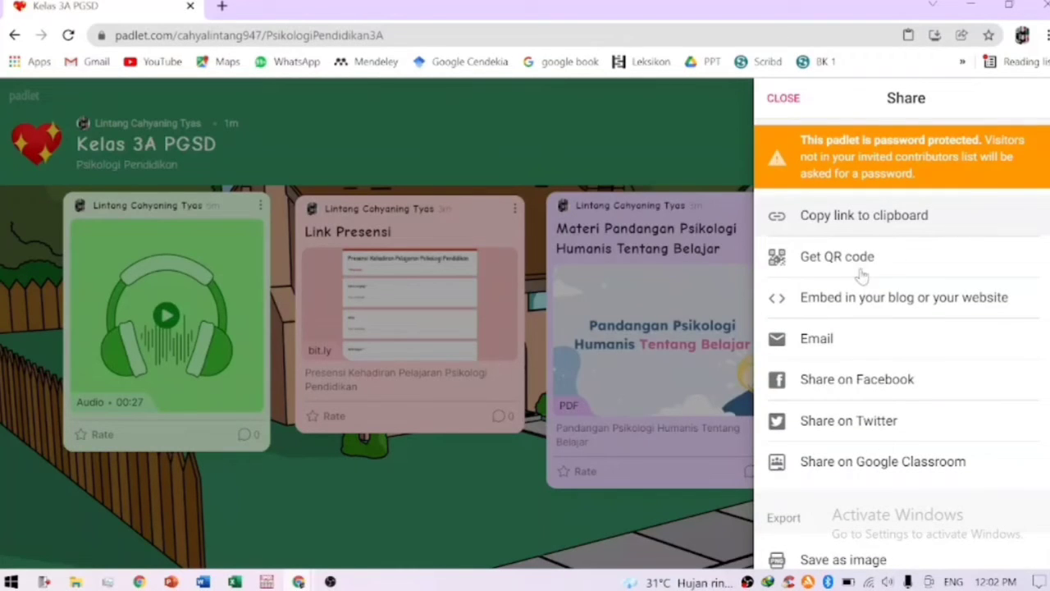
pyautogui.scroll(-1, 919, 264)
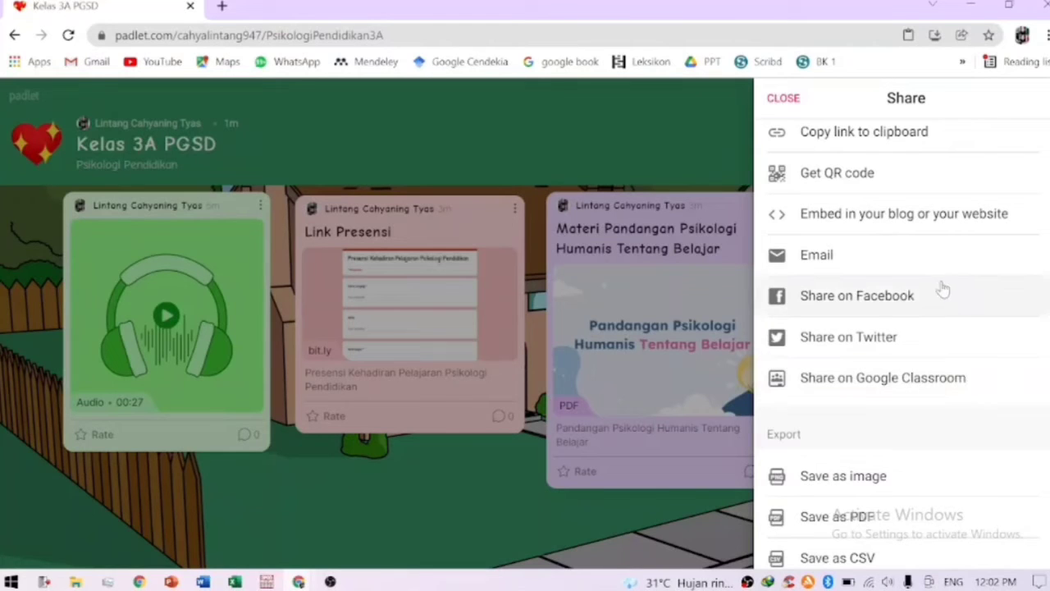
pyautogui.scroll(-2, 945, 288)
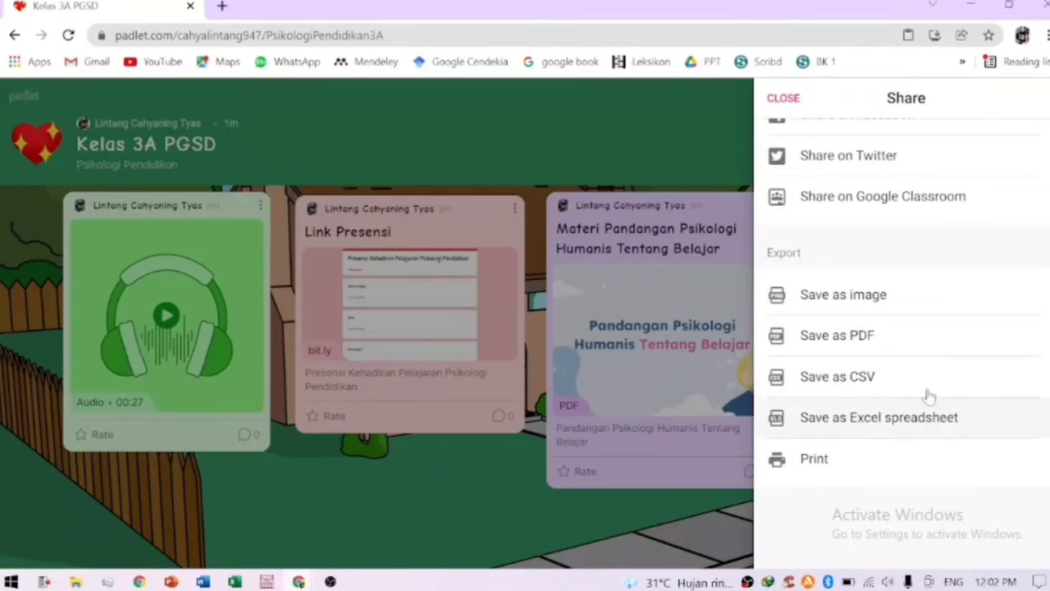
pyautogui.scroll(3, 960, 366)
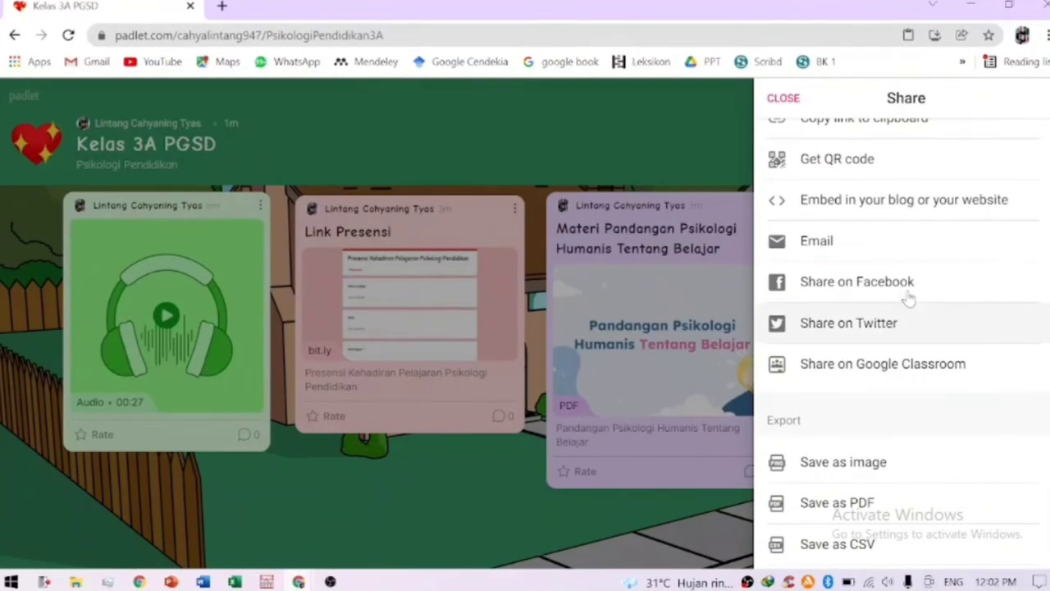
pyautogui.scroll(2, 928, 279)
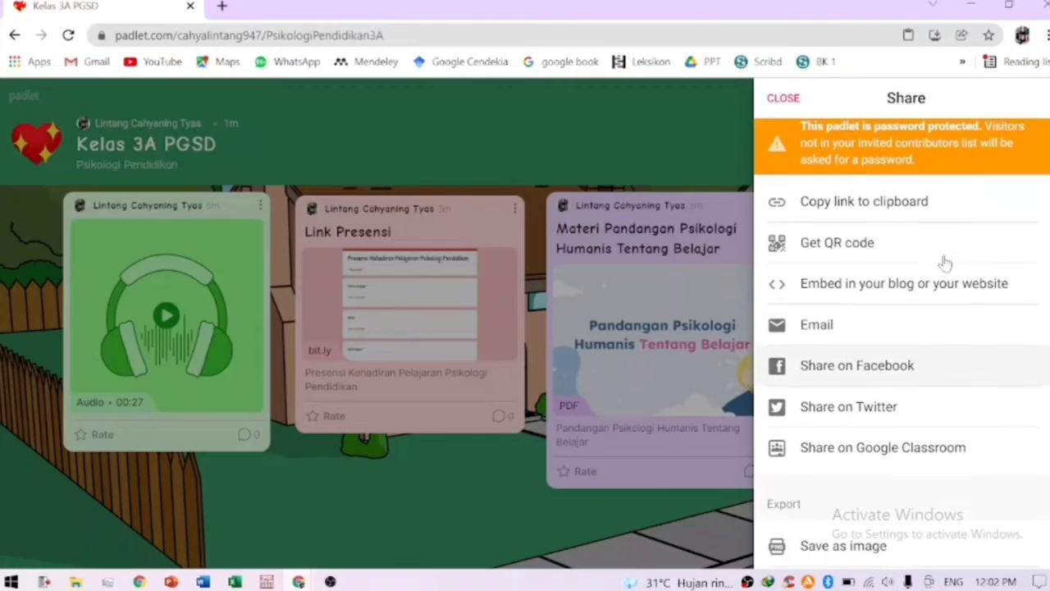
pyautogui.click(881, 203)
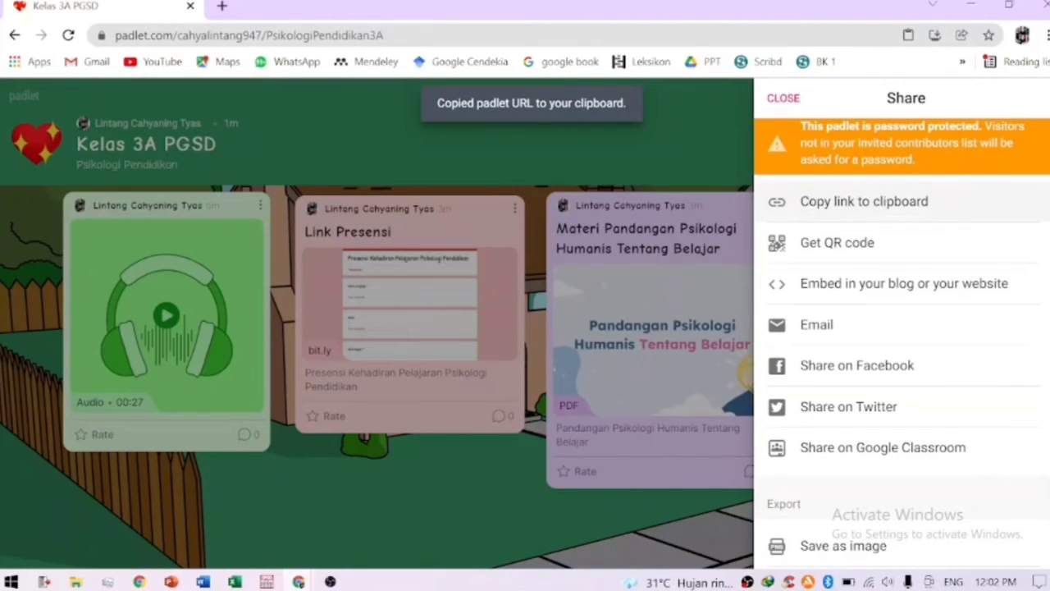
pyautogui.click(783, 99)
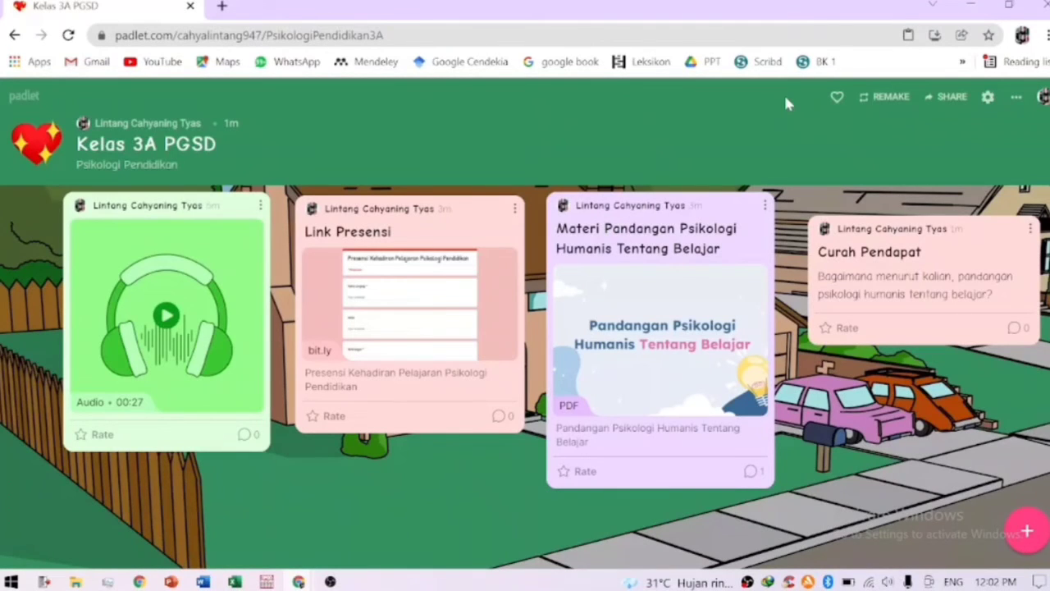